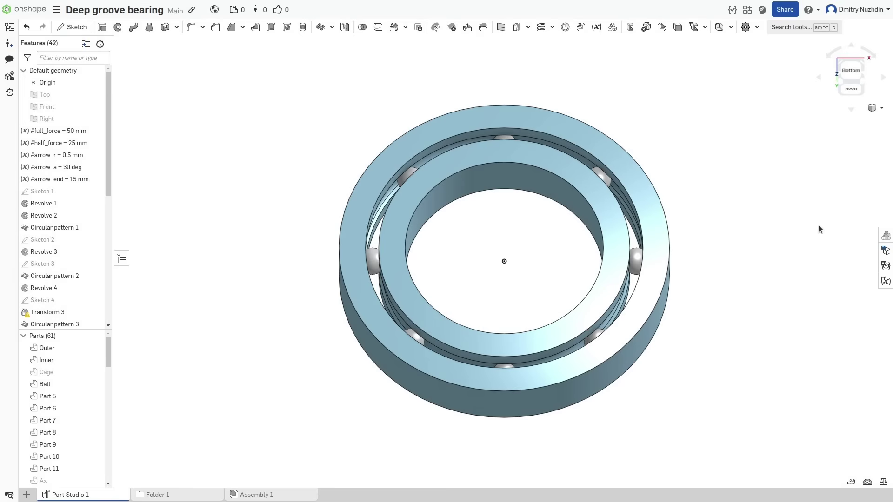
Rotate the sectioned bearing with the arrow keys to inspect it from several angles
key(Up)
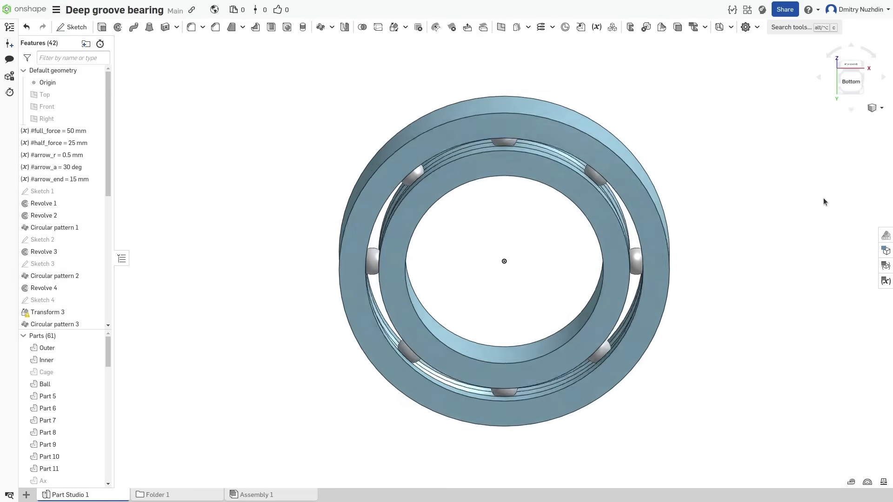
key(Up)
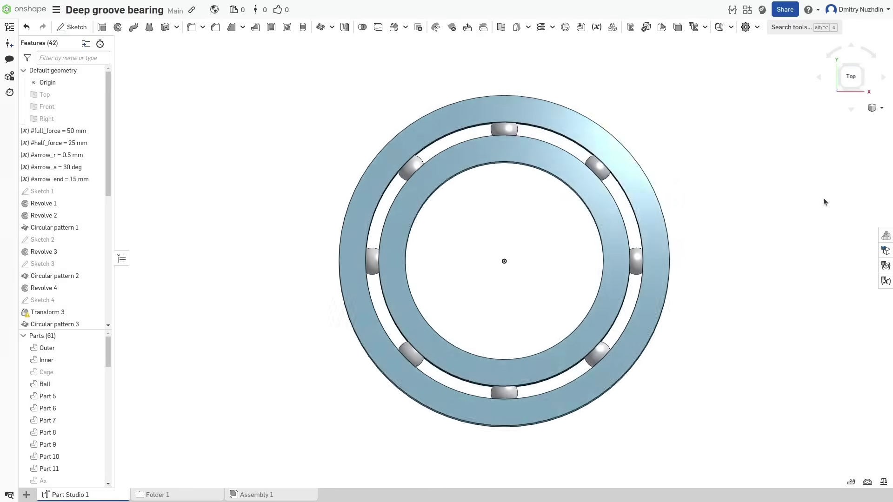
key(Up)
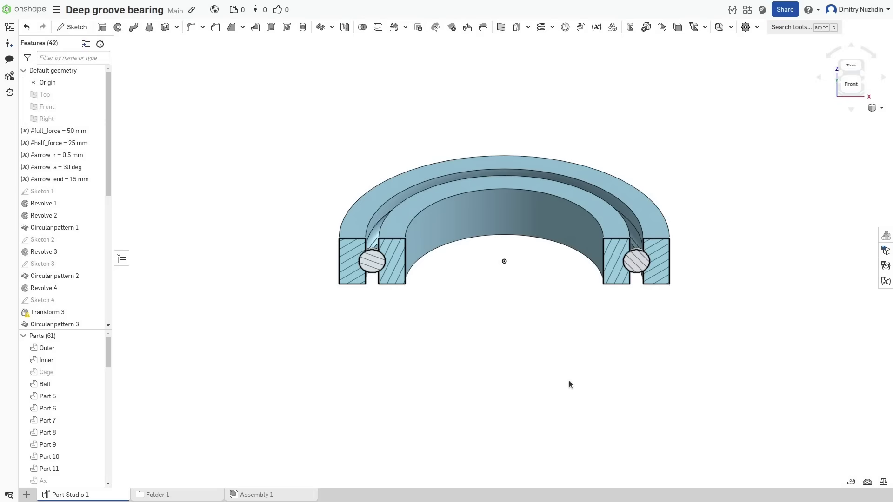
key(Left)
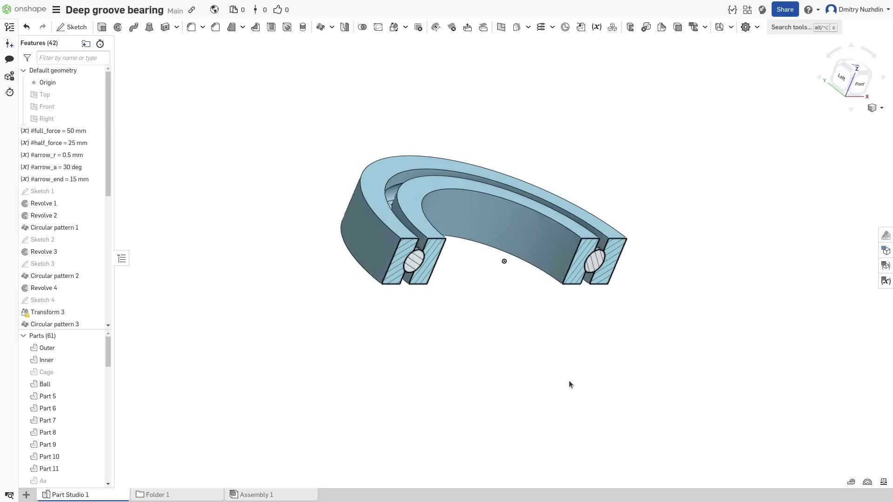
key(Up)
key(Up)
key(Up)
key(Up)
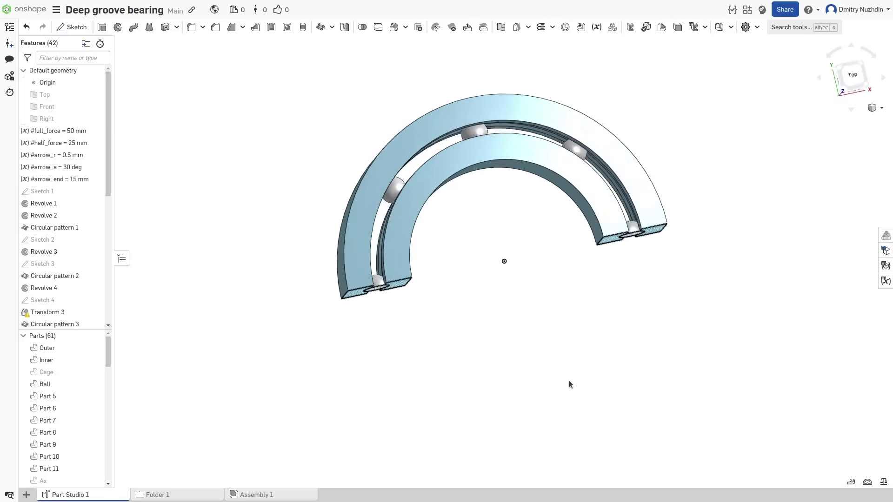
key(Down)
key(Down)
key(Down)
key(Down)
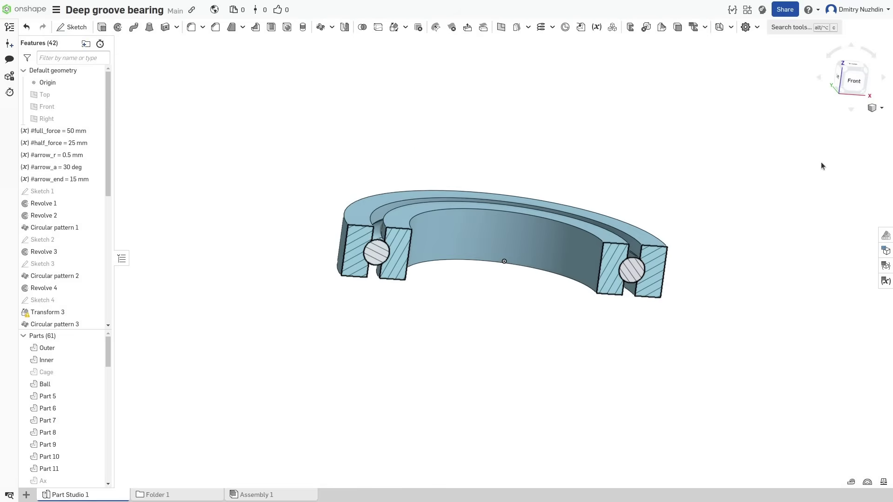
Switch to the Front view and zoom in on one ball between the rings
click(859, 85)
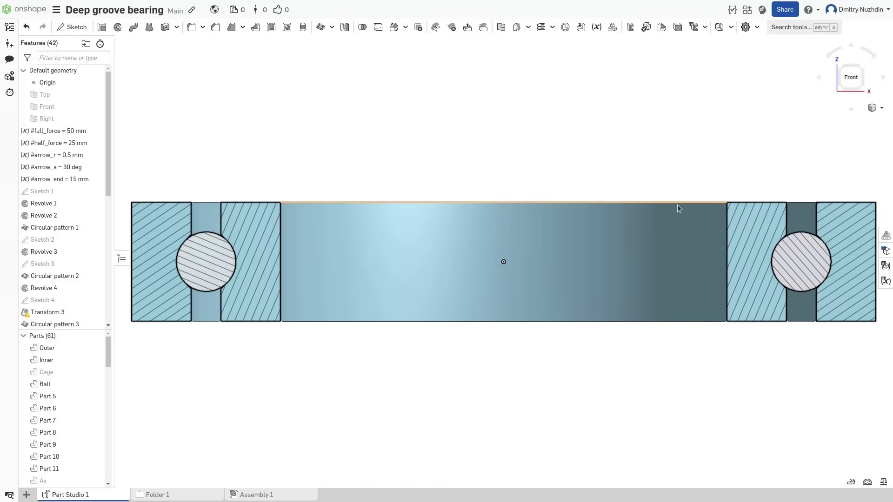
middle_drag(677, 205, 370, 207)
scroll(365, 197, up, 5)
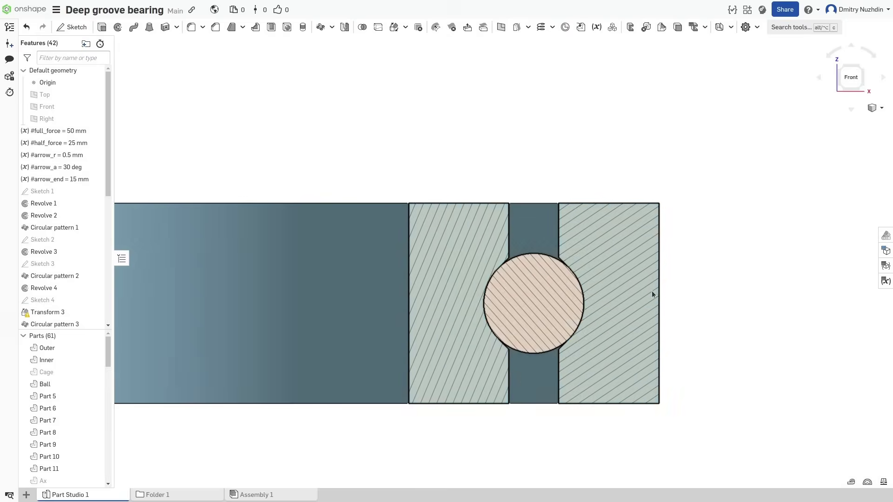
scroll(555, 300, up, 2)
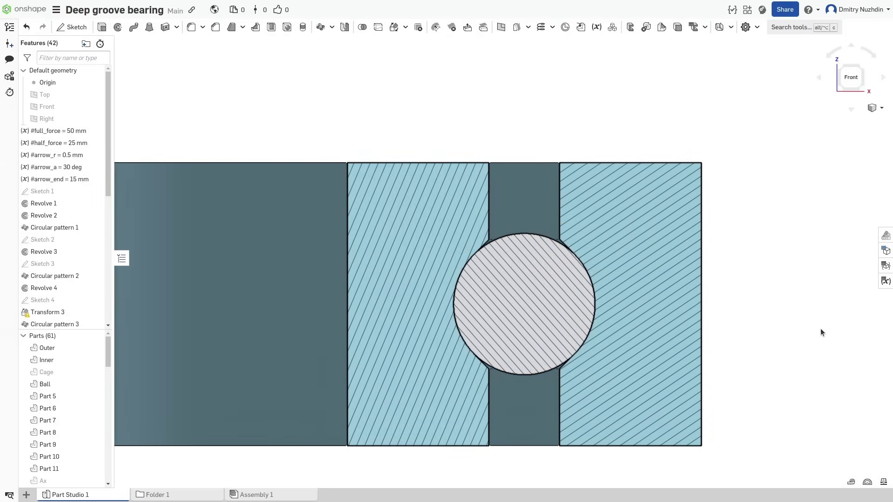
middle_drag(820, 328, 799, 290)
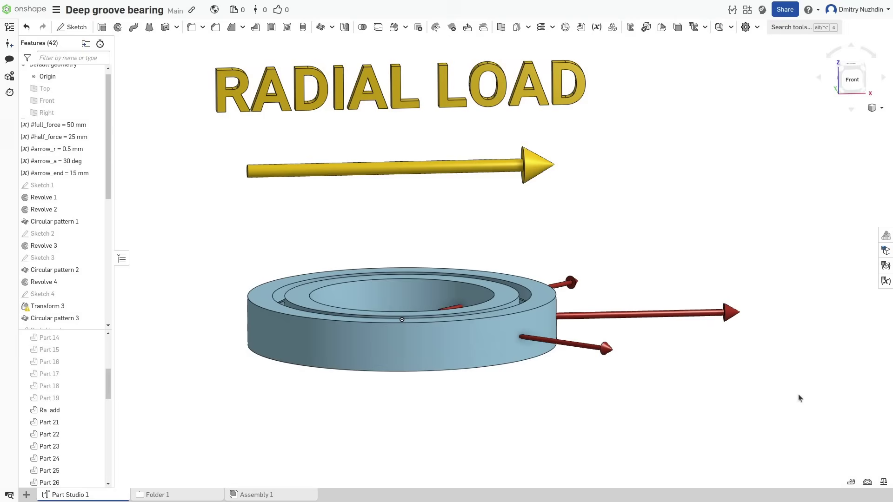
Tilt the view through the radial and axial load illustrations
right_drag(798, 394, 804, 438)
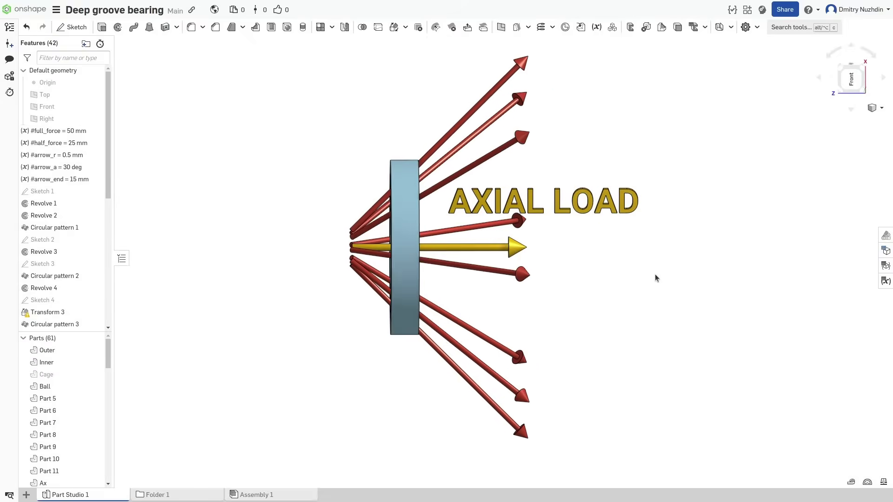
mouse_move(654, 272)
right_down()
mouse_move(599, 275)
mouse_move(713, 262)
mouse_move(595, 271)
mouse_move(697, 266)
mouse_move(644, 270)
mouse_move(626, 261)
mouse_move(654, 271)
right_up()
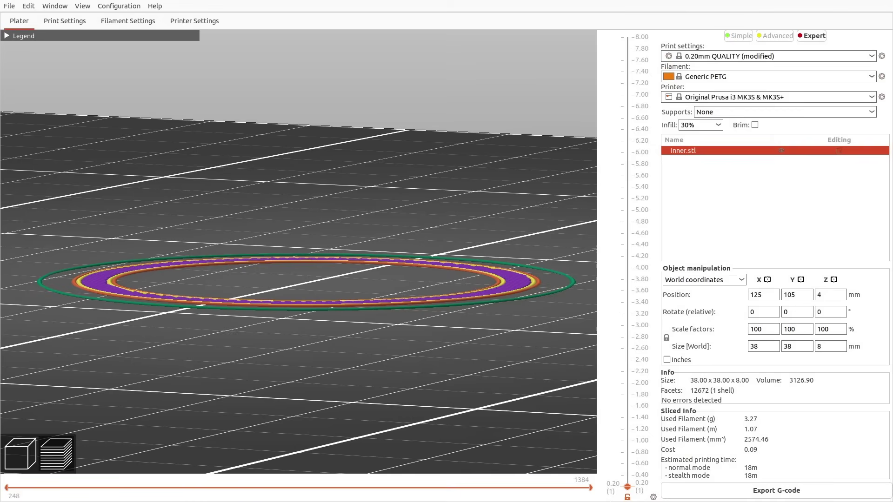
Drag the layer slider's top thumb up to show more of the inner ring's layers
drag(610, 469, 642, 50)
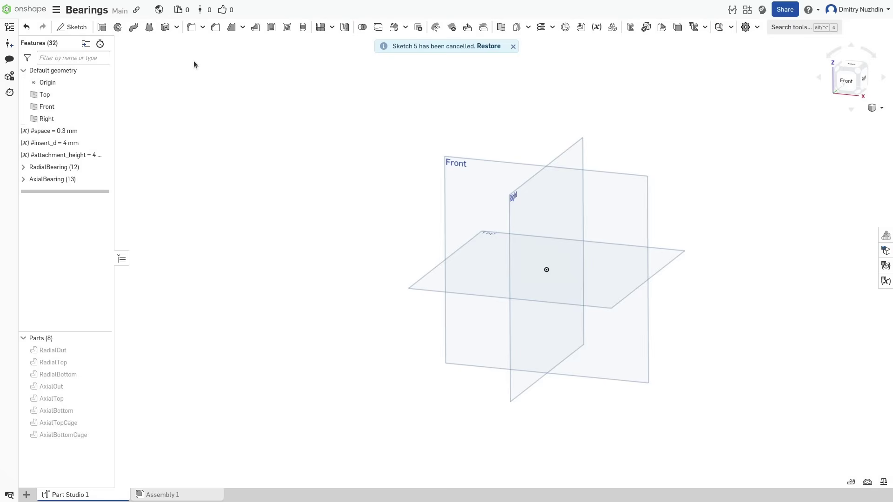
Start a new sketch on the Front plane, view it head-on and show constraints
click(72, 27)
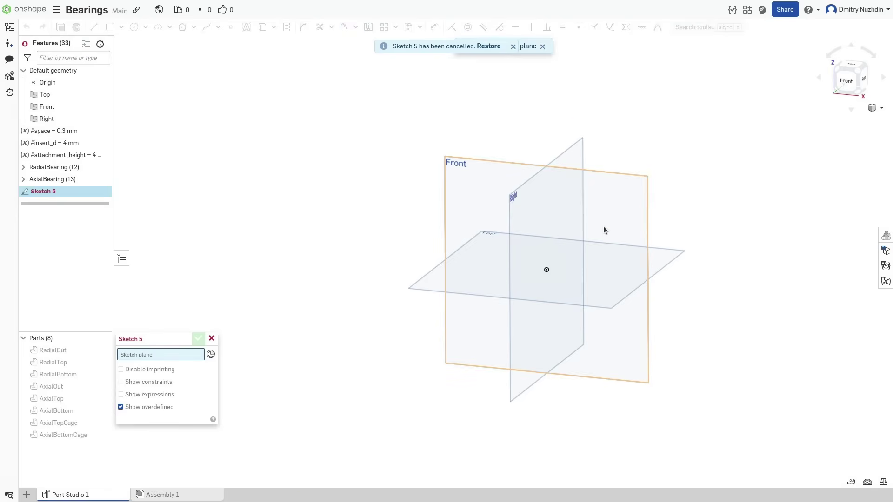
click(604, 226)
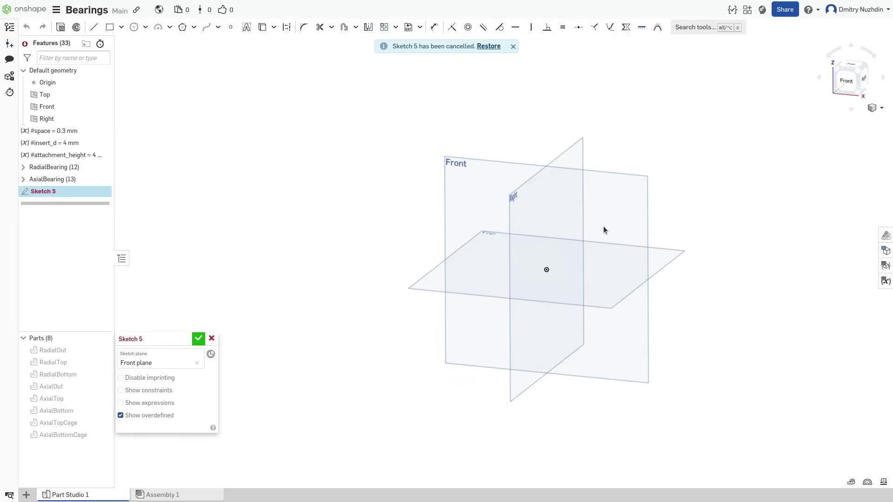
click(837, 94)
scroll(553, 218, up, 5)
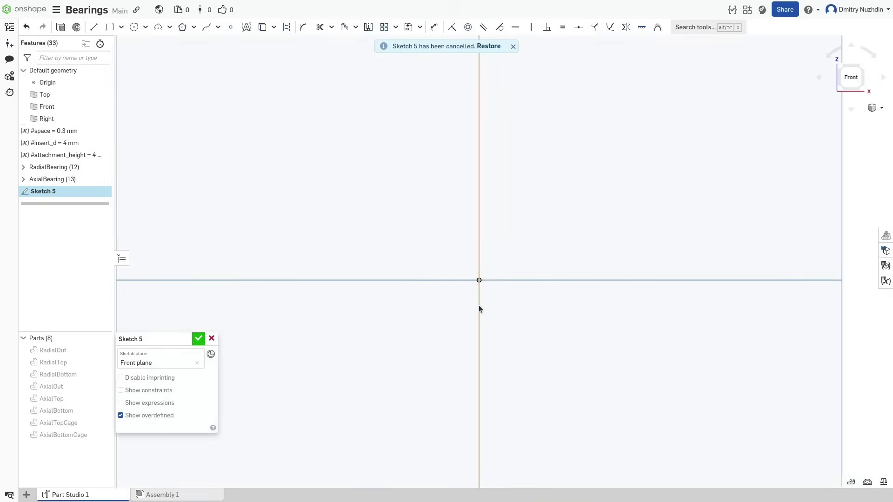
click(122, 390)
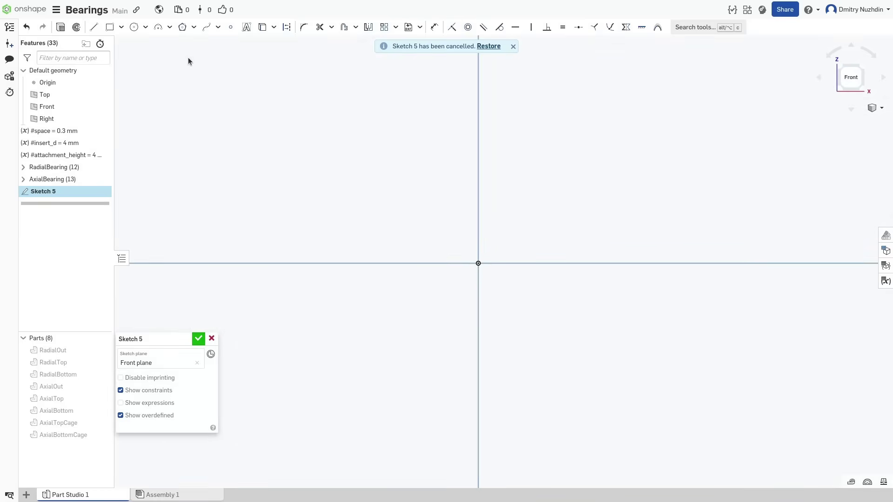
Draw a vertical construction line from the origin and a construction circle to its right
key(l)
key(q)
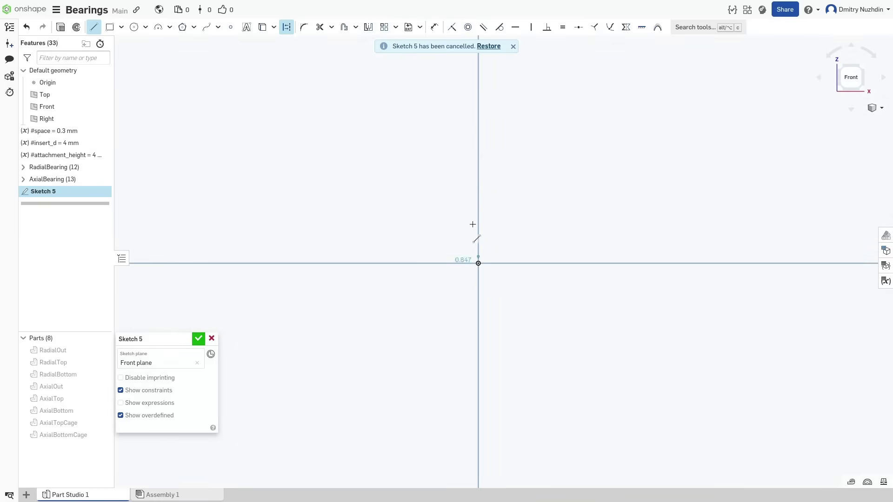
click(478, 91)
key(Escape)
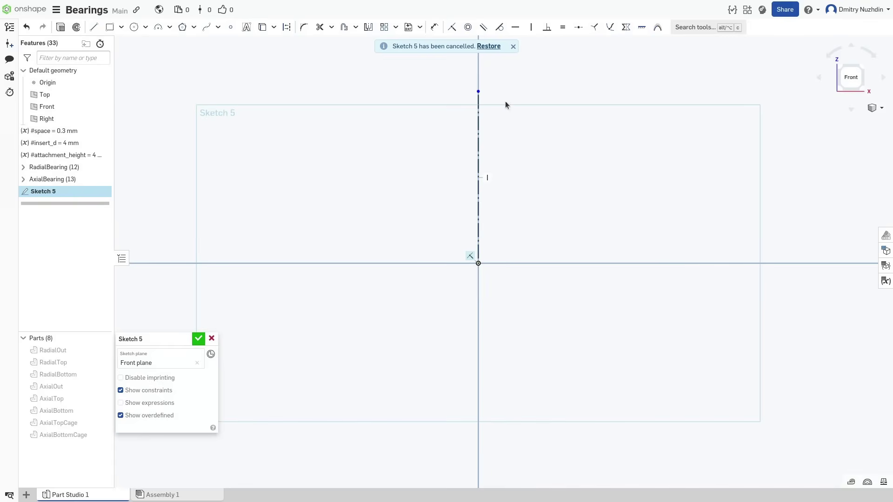
click(134, 27)
click(566, 156)
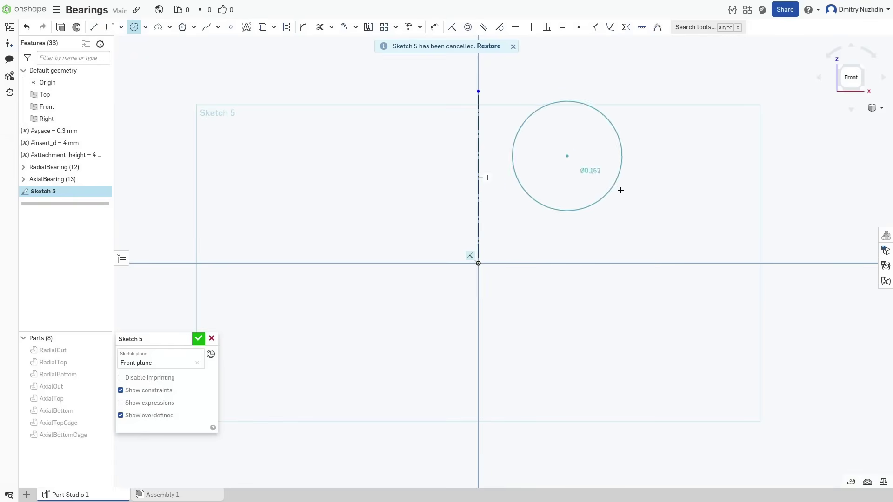
key(q)
click(597, 176)
key(Escape)
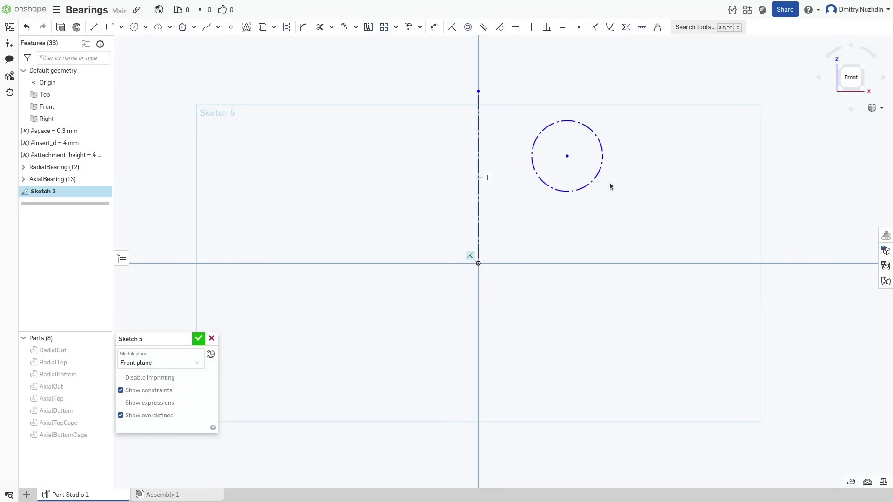
Dimension the construction circle's diameter as 4.1 mm
key(d)
click(598, 174)
click(645, 201)
text(4.1)
key(Return)
scroll(523, 202, up, 5)
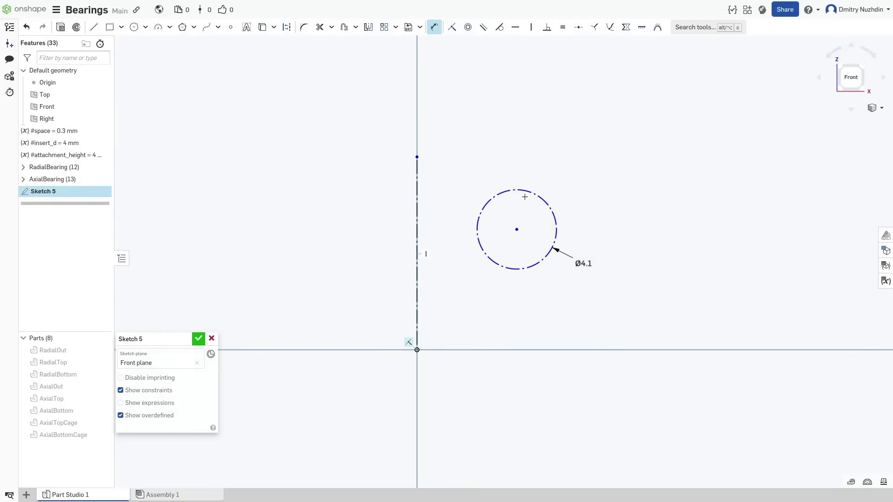
key(Escape)
key(l)
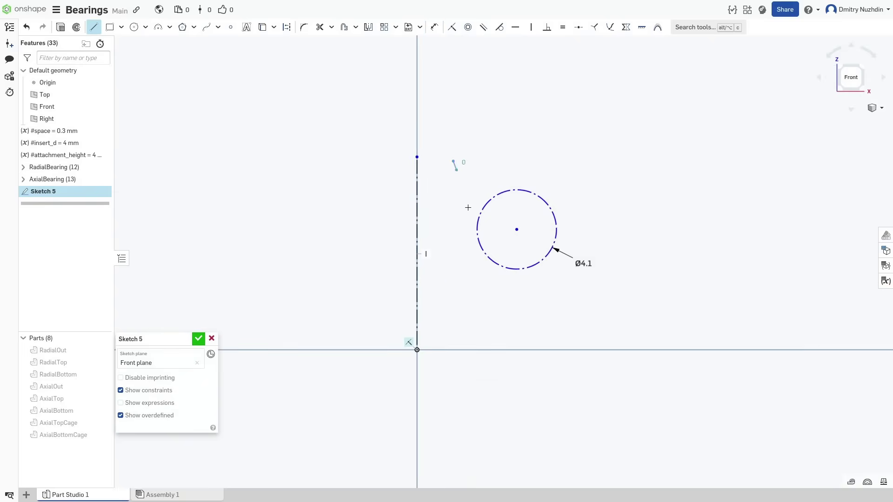
key(Escape)
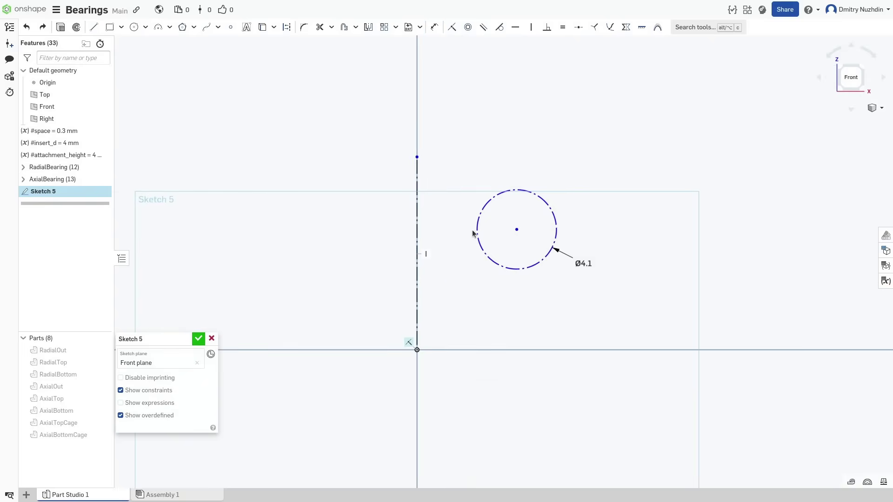
Draw two vertical lines, one on each side of the circle
key(l)
click(452, 159)
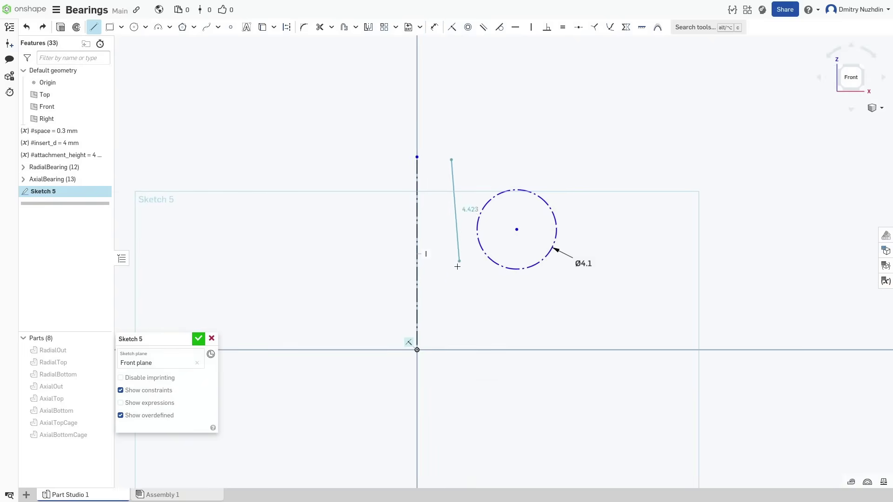
click(451, 294)
key(Escape)
key(l)
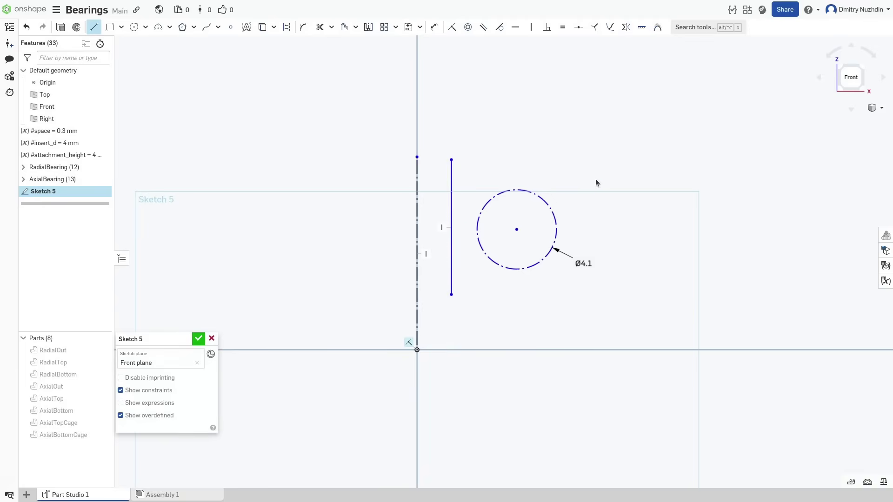
click(601, 165)
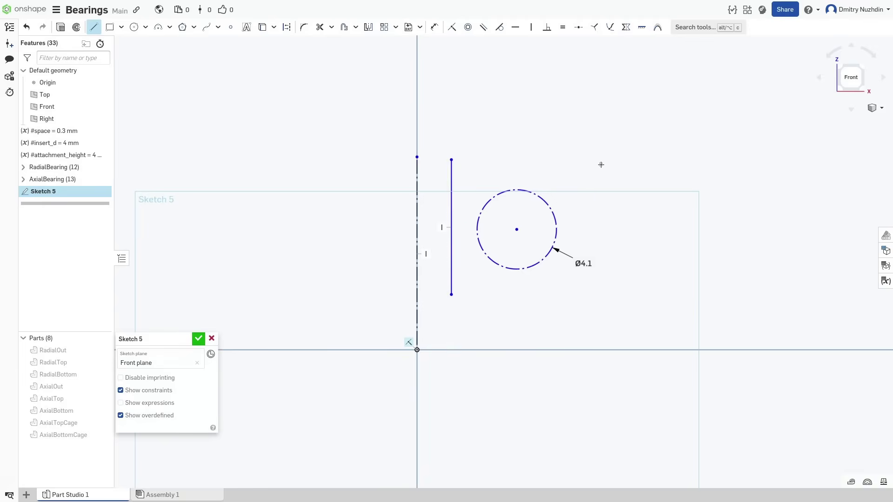
click(600, 301)
key(Escape)
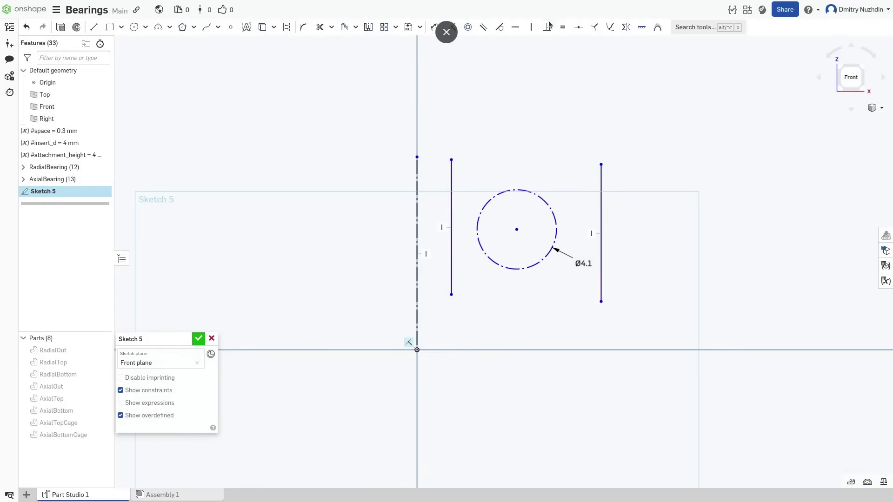
Make the circle tangent to both vertical lines and shift the group right
click(499, 29)
click(479, 231)
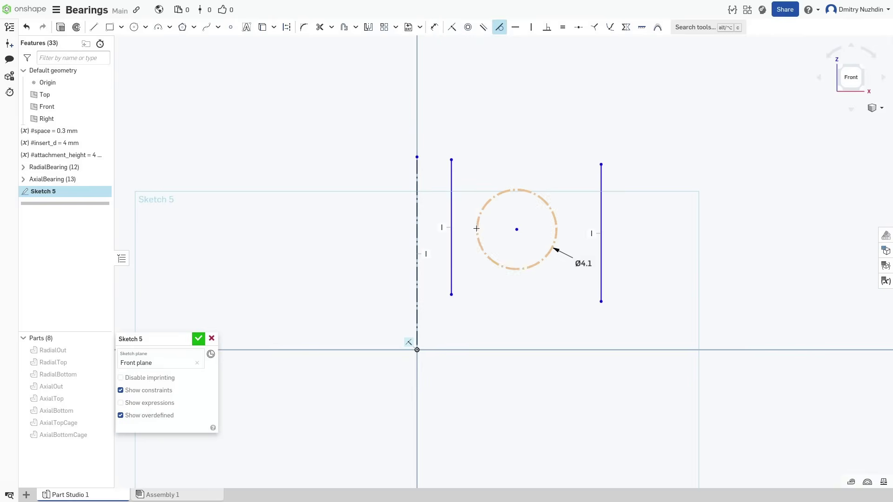
click(451, 228)
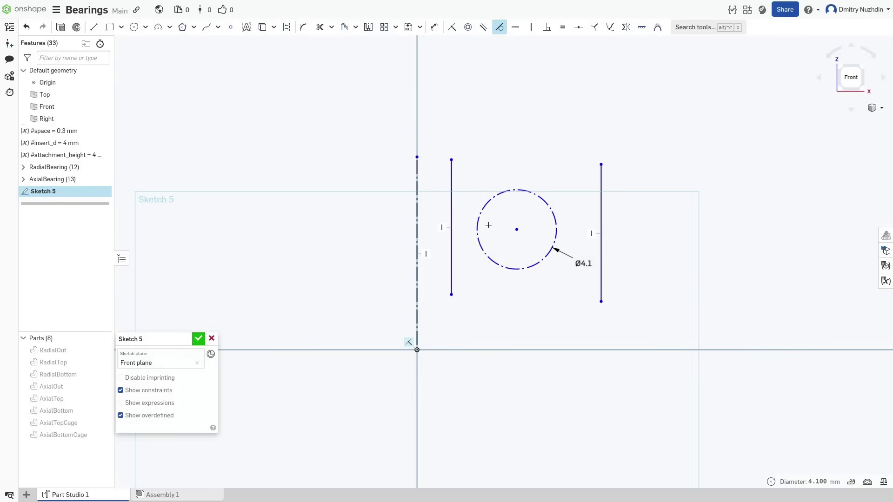
click(601, 233)
key(Escape)
drag(434, 136, 588, 333)
drag(545, 295, 641, 273)
click(557, 205)
Dimension the right vertical line 20 mm from the centre axis
key(d)
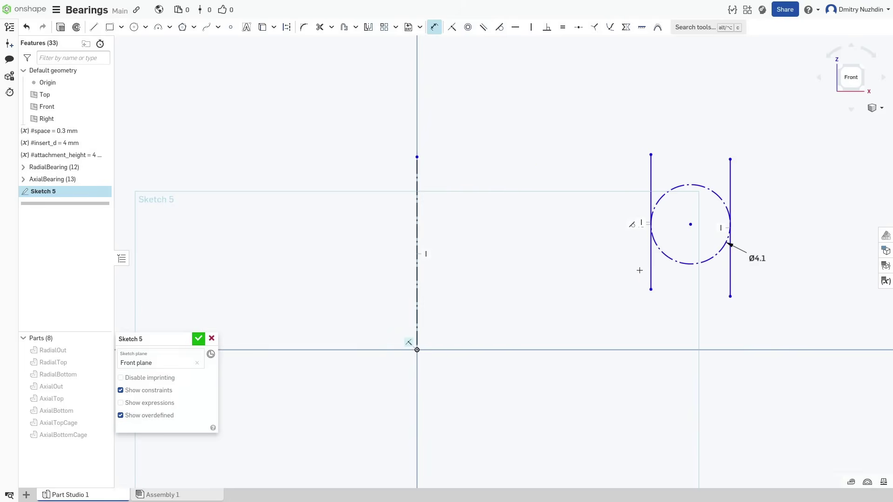
click(651, 265)
click(417, 223)
click(480, 223)
text(20)
key(Return)
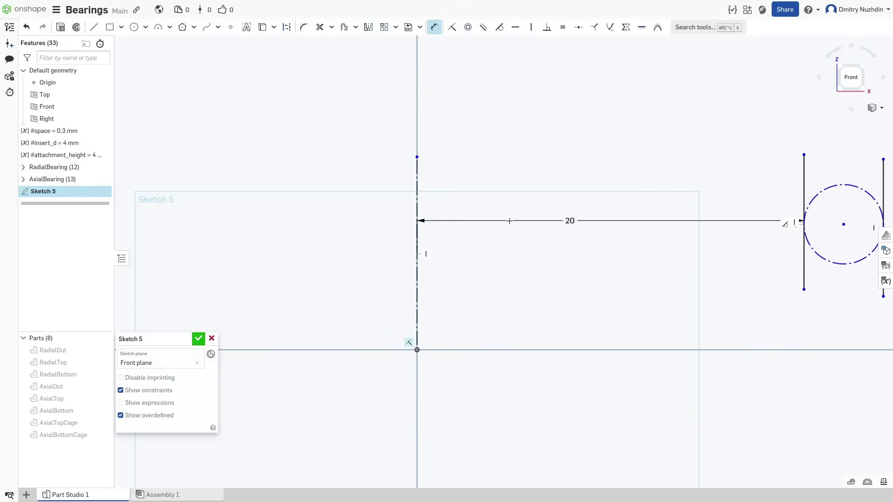
Dimension the circle centre 10 mm above the origin
scroll(479, 257, down, 3)
middle_drag(733, 235, 554, 241)
click(560, 238)
click(259, 326)
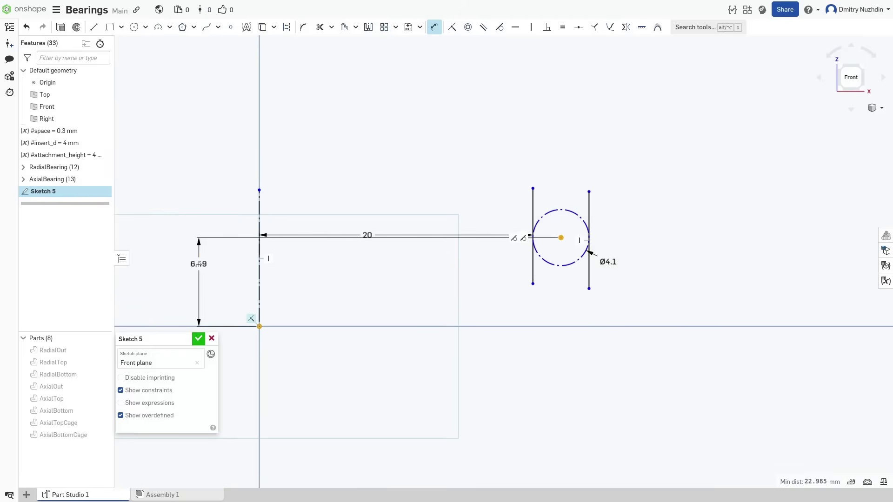
click(199, 261)
text(10)
key(Return)
key(Escape)
Tidy the 10 and 20 dimension labels and extend the left line up to the circle's top
drag(200, 233, 352, 288)
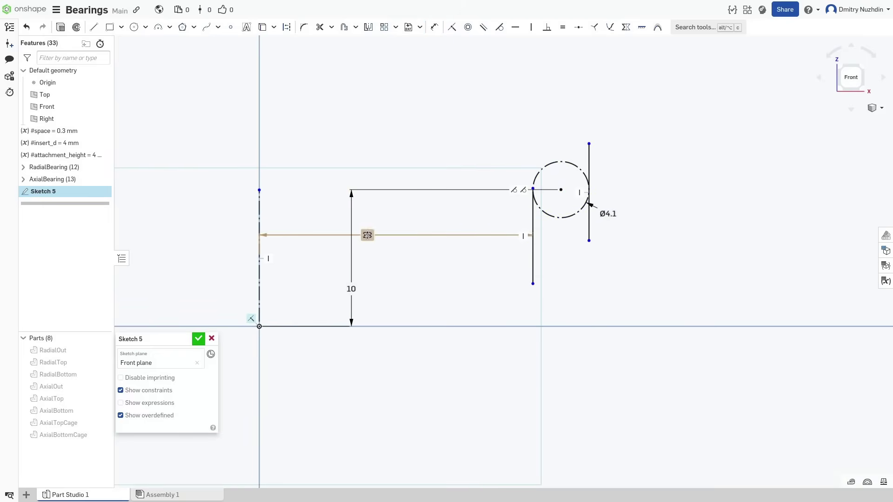
drag(366, 235, 371, 223)
scroll(398, 254, up, 3)
drag(437, 273, 438, 218)
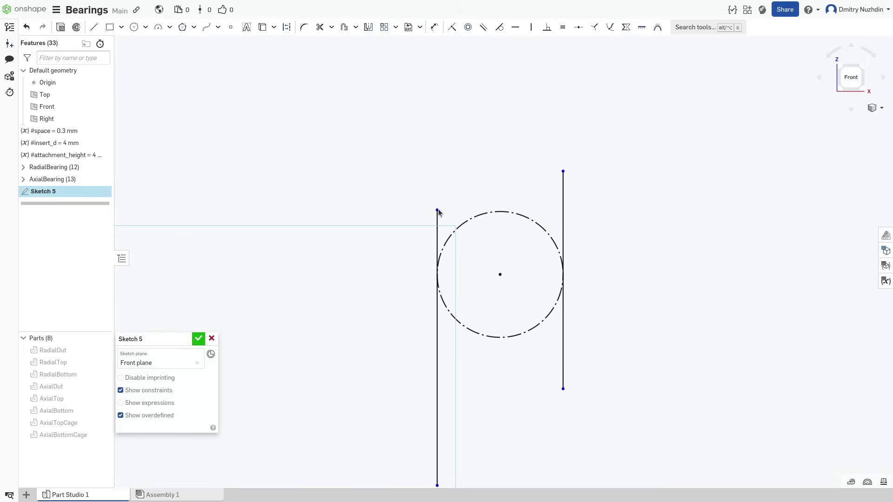
scroll(451, 253, down, 1)
Draw the upper slanted line and constrain it at 45° to the vertical line
key(l)
click(442, 219)
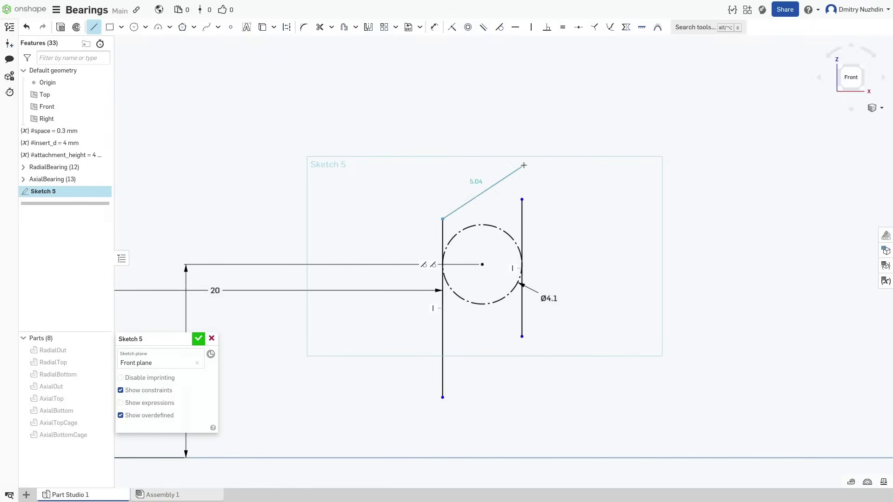
click(511, 161)
key(d)
click(465, 200)
click(442, 231)
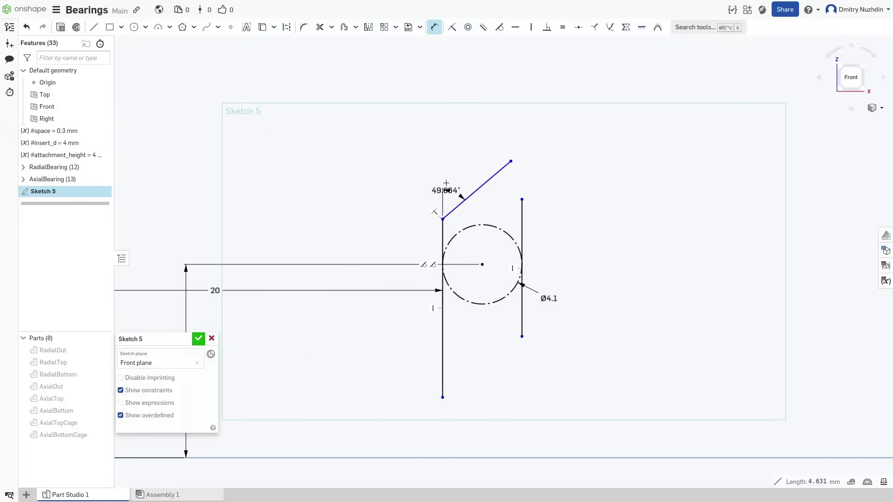
click(444, 172)
text(45)
key(Return)
scroll(472, 223, down, 3)
scroll(473, 279, up, 4)
Draw the lower slanted line parallel to the upper one and move the 45° label left
key(l)
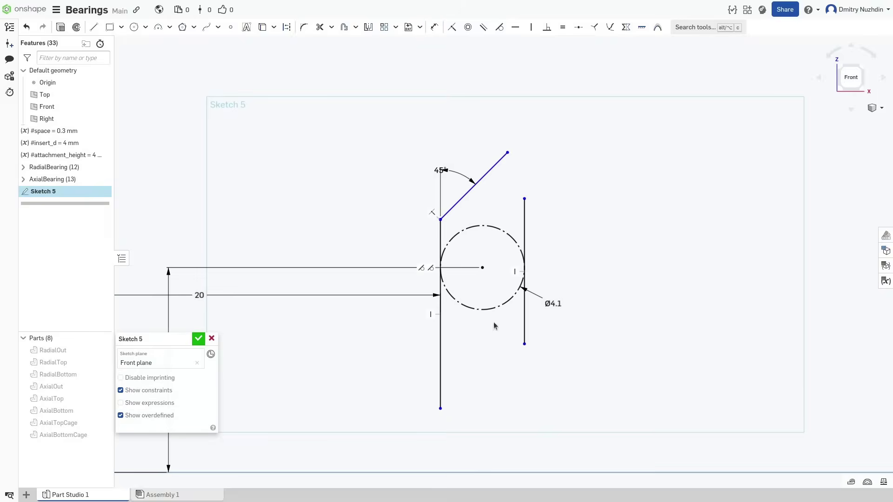
click(522, 337)
click(474, 392)
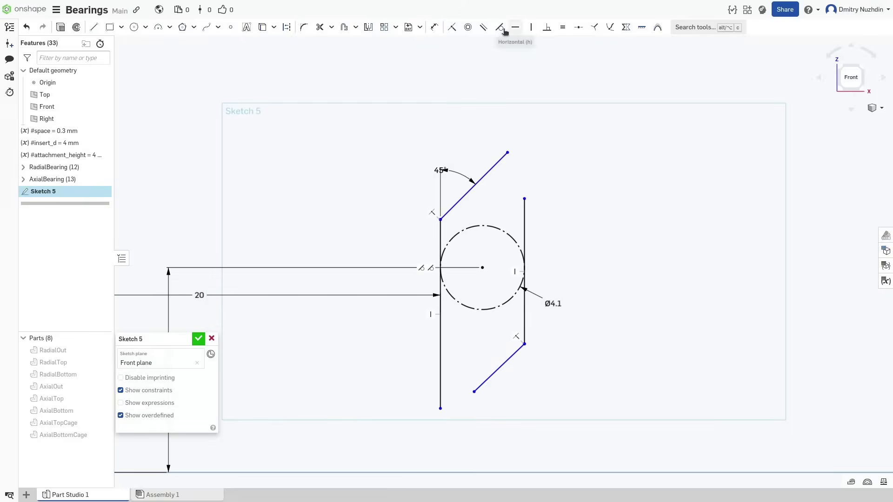
click(483, 27)
click(460, 194)
click(500, 368)
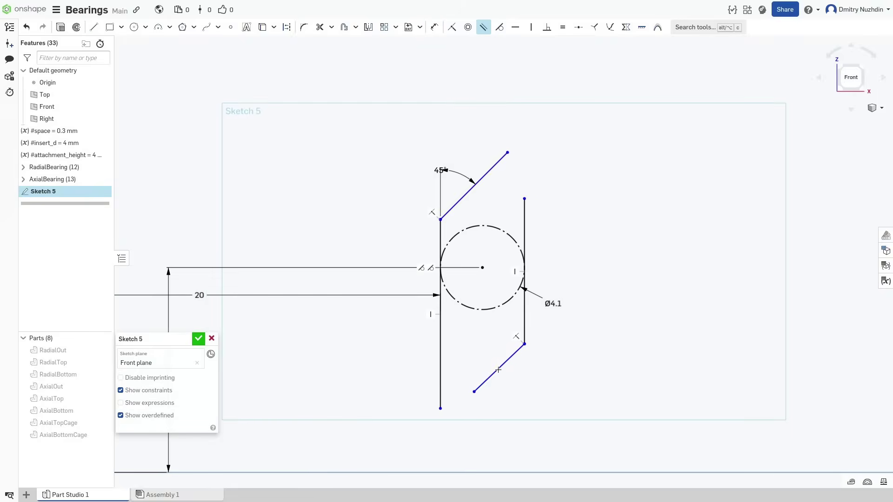
drag(440, 170, 419, 175)
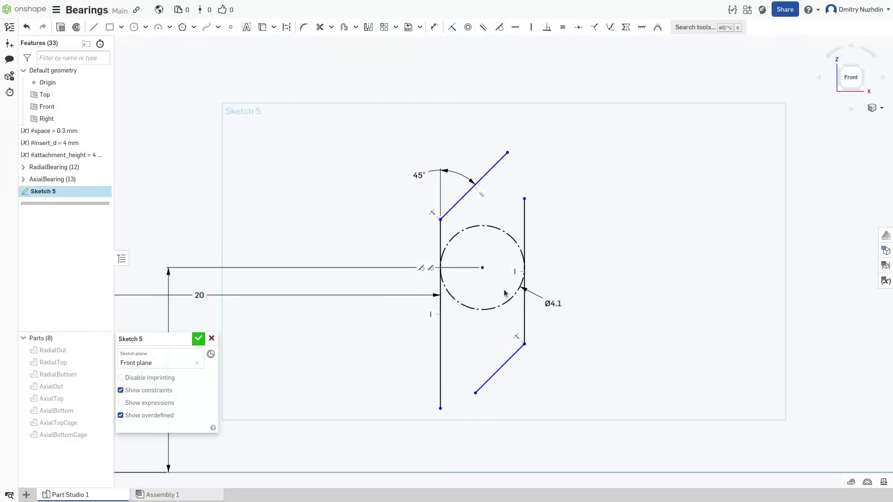
Make both slanted lines tangent to the circle and shorten the upper slanted line
key(t)
click(458, 195)
click(470, 227)
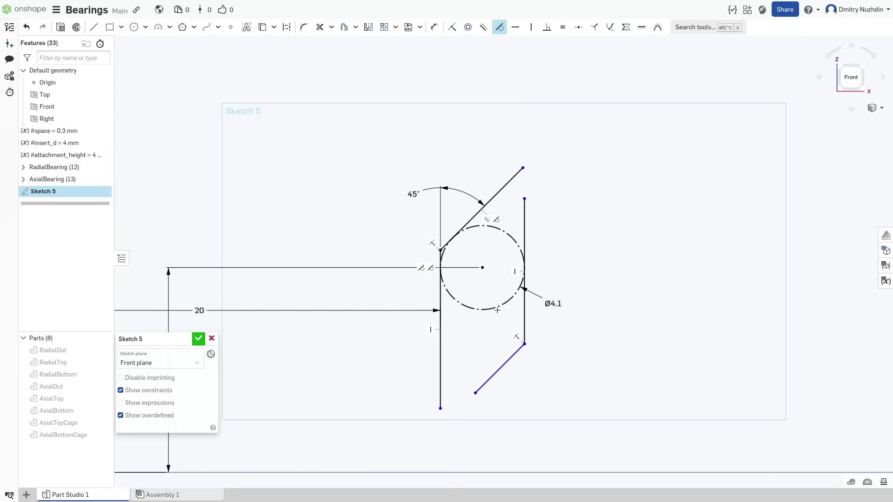
click(511, 297)
click(500, 368)
key(Escape)
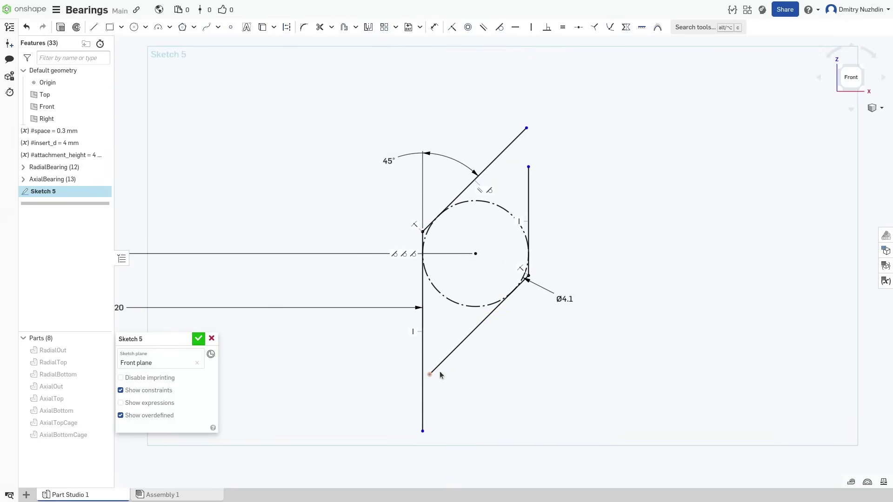
scroll(483, 339, up, 2)
drag(505, 143, 489, 160)
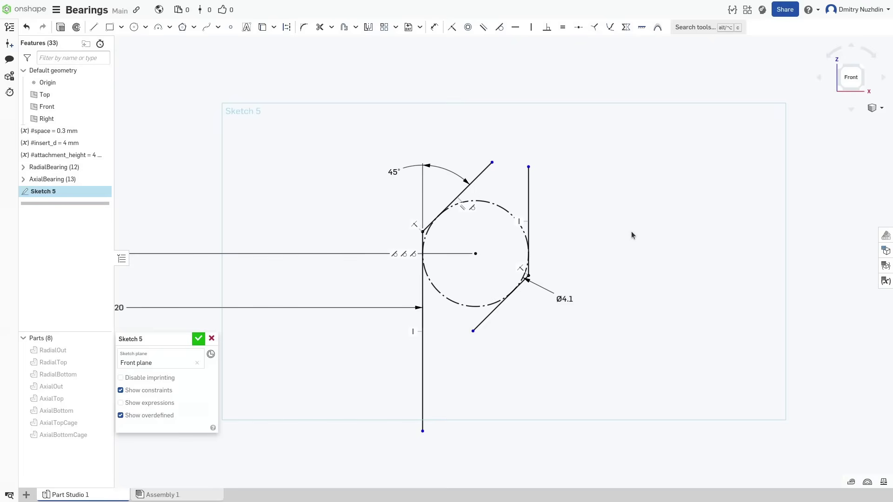
scroll(617, 210, down, 2)
Draw the right race outline down to the baseline, snapping the vertical line's end onto it
key(l)
click(504, 212)
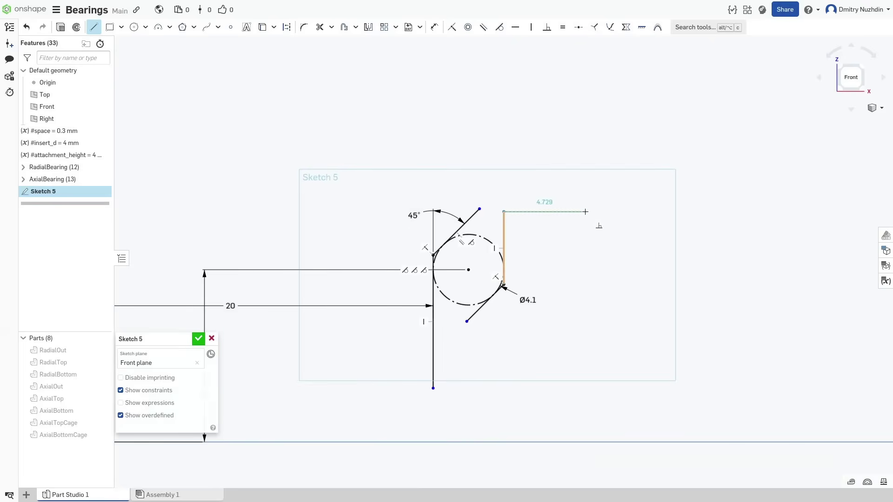
click(585, 212)
click(585, 442)
click(466, 442)
click(466, 321)
key(Escape)
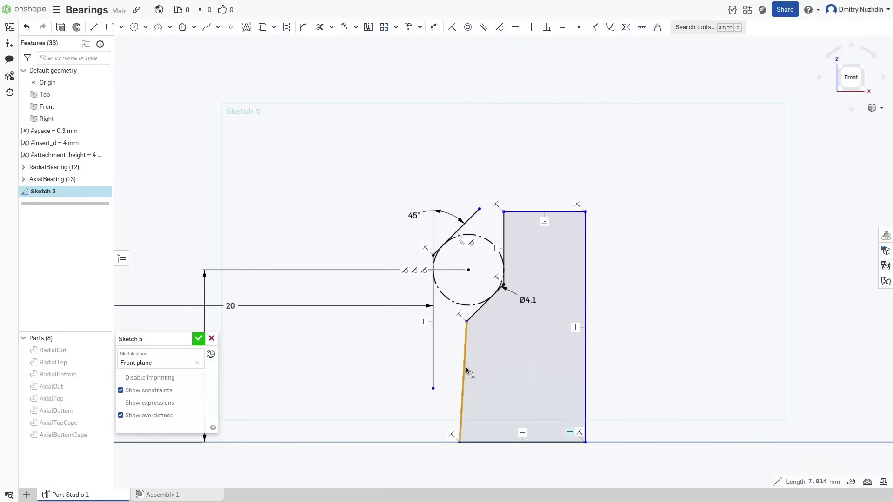
middle_drag(629, 328, 670, 313)
drag(474, 374, 474, 427)
Draw the left race outline from the baseline up to the slant's end
key(l)
click(475, 427)
click(428, 427)
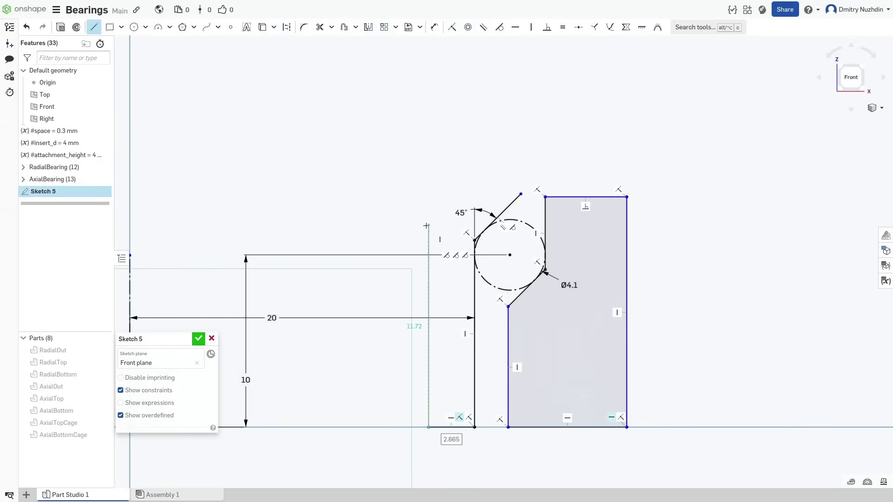
click(429, 225)
click(499, 143)
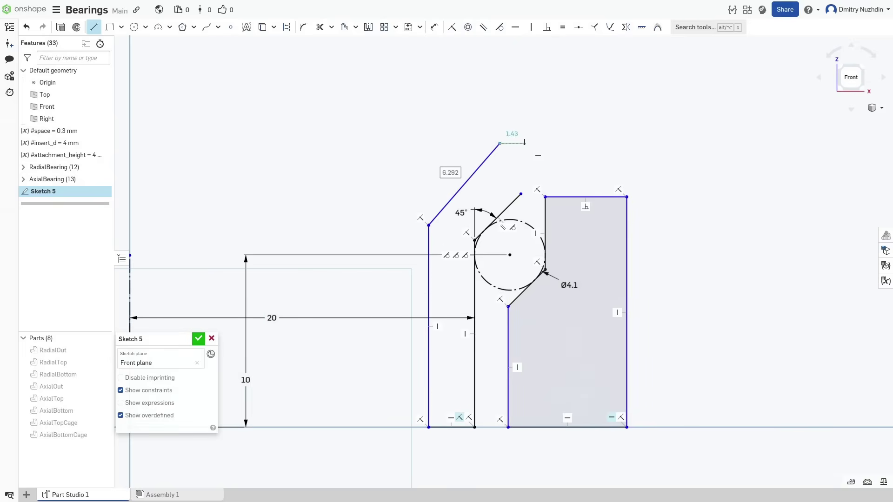
click(521, 144)
click(521, 194)
key(Escape)
scroll(542, 152, up, 2)
Dimension the left block's width between its vertical lines to 4 mm
key(d)
click(359, 372)
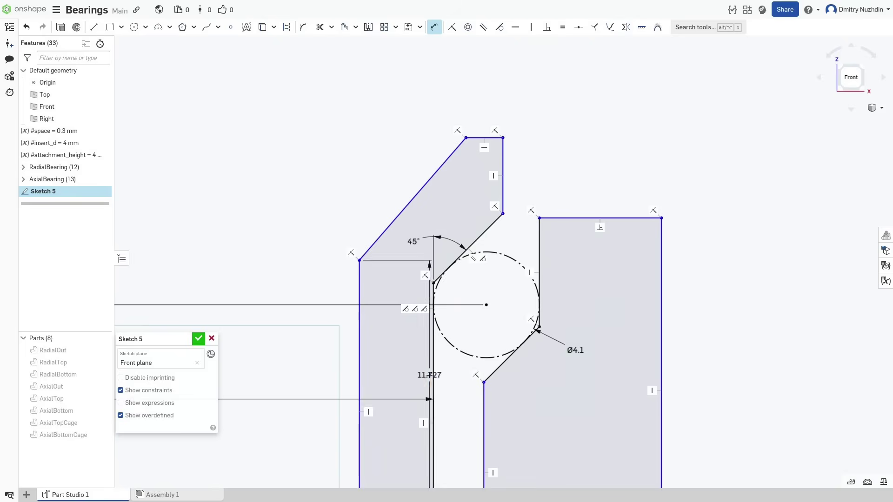
click(432, 375)
click(393, 379)
text(4)
key(Return)
Make the two diagonals parallel with a 4 mm gap between them
click(468, 248)
click(396, 188)
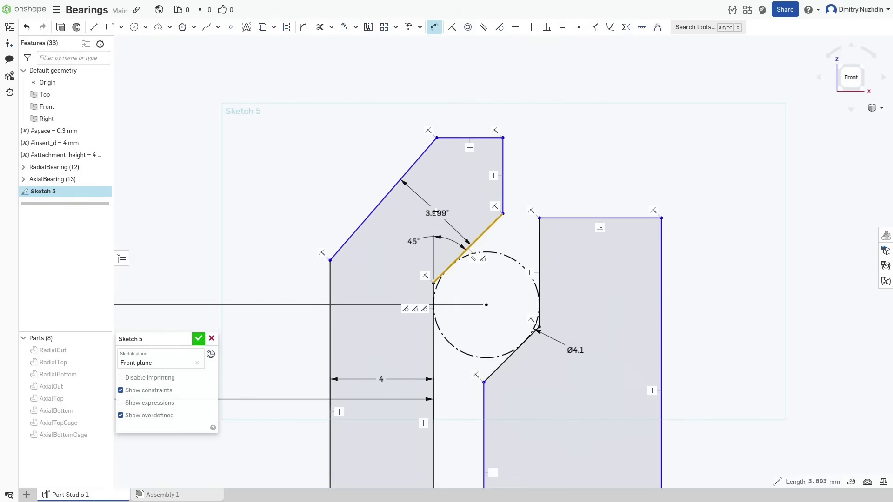
click(484, 26)
click(475, 242)
click(388, 193)
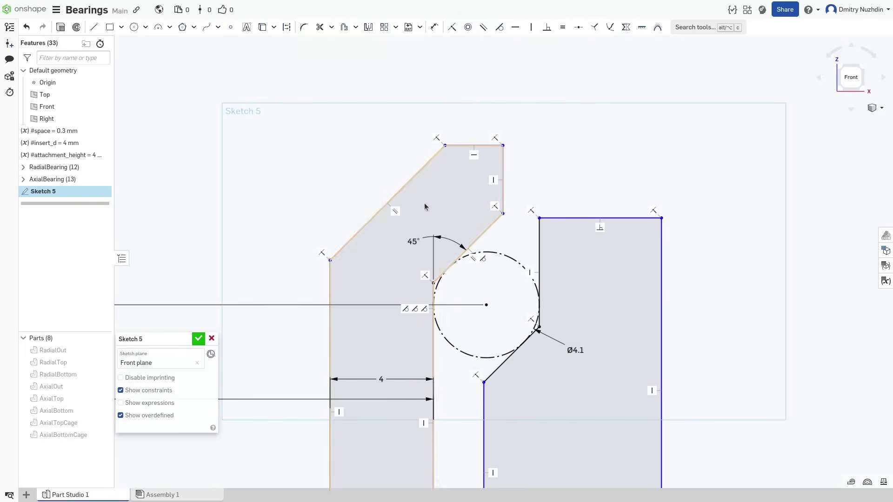
key(d)
click(395, 196)
click(484, 232)
Dimension the short vertical edge to 4 and the vertical height to 3 mm
click(428, 213)
text(4)
key(Return)
click(502, 177)
click(474, 184)
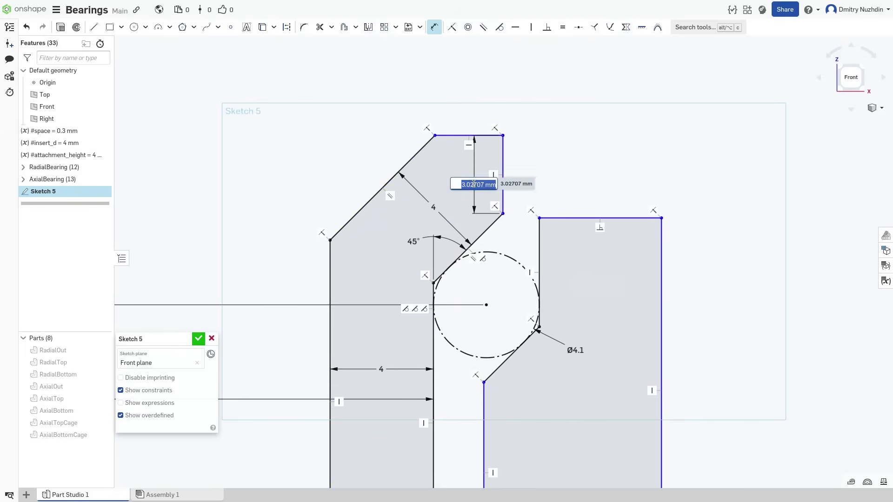
text(3)
key(Return)
Set the right block's top edge width to 4 mm
click(593, 217)
click(600, 250)
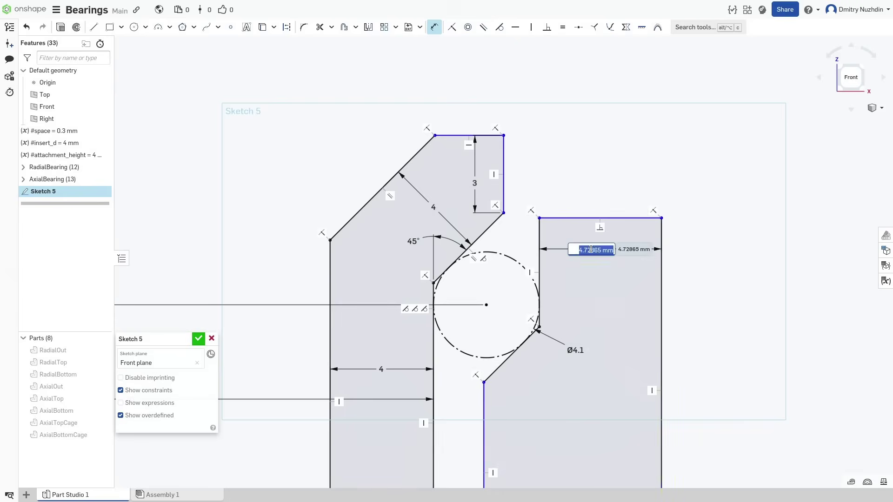
text(4)
key(Return)
scroll(581, 193, up, 2)
Align both block tops with Coincident and dimension the gap between them to 0.3
click(452, 26)
mouse_move(520, 230)
mouse_down()
mouse_move(527, 192)
mouse_move(502, 162)
mouse_move(511, 119)
mouse_move(519, 130)
mouse_up()
click(519, 130)
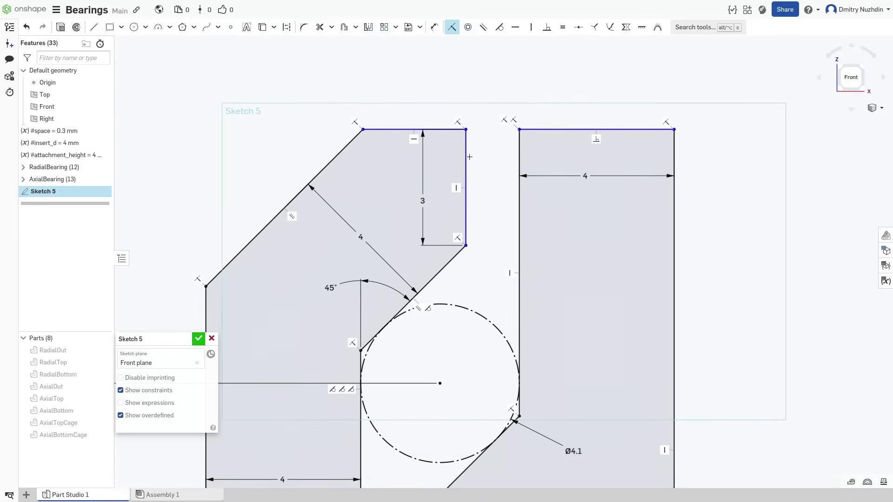
key(d)
click(466, 200)
click(519, 199)
click(544, 198)
text(0.3)
key(Return)
Move the Ø4.1 diameter label up beside the circle
scroll(547, 201, down, 5)
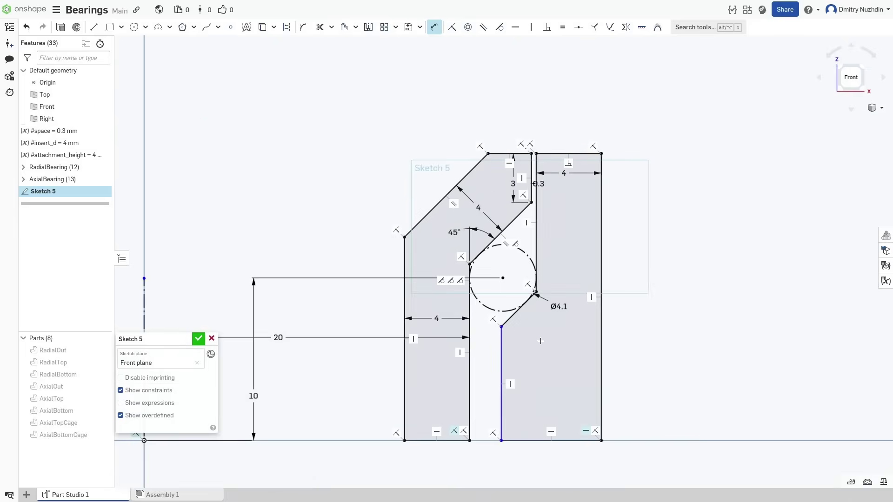
scroll(518, 349, up, 2)
key(i)
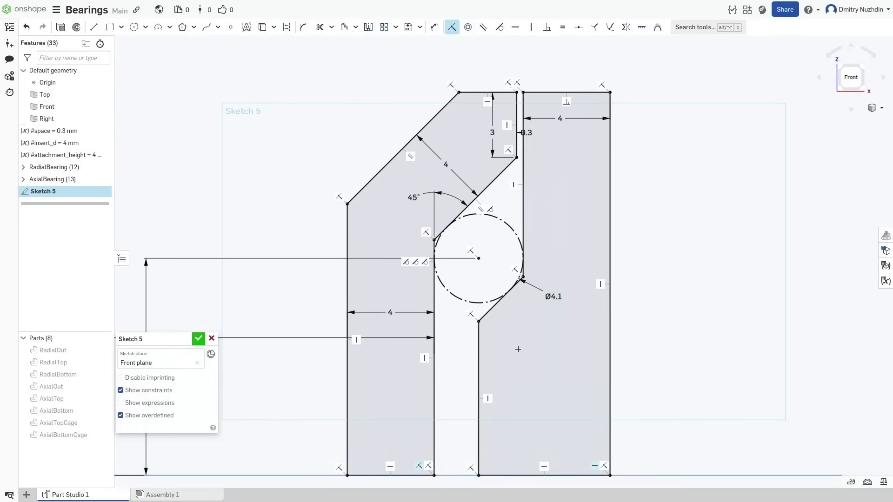
scroll(518, 349, down, 2)
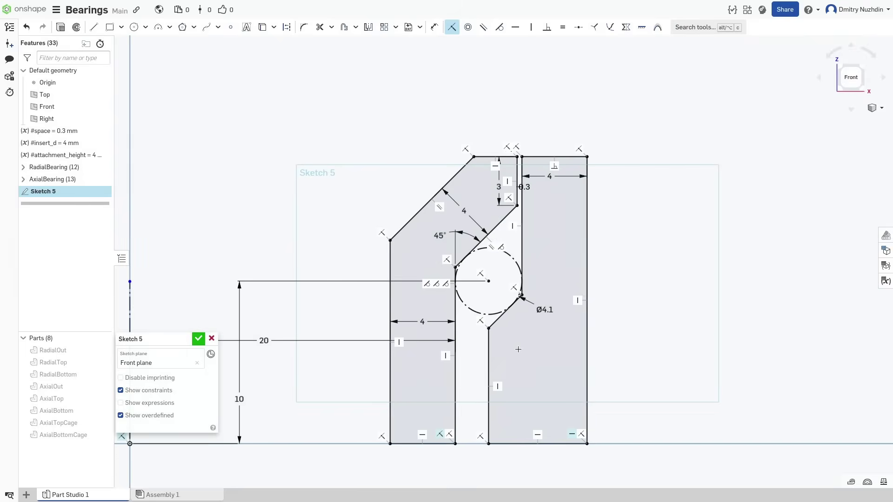
mouse_move(658, 320)
middle_down()
mouse_move(751, 288)
mouse_move(704, 297)
middle_up()
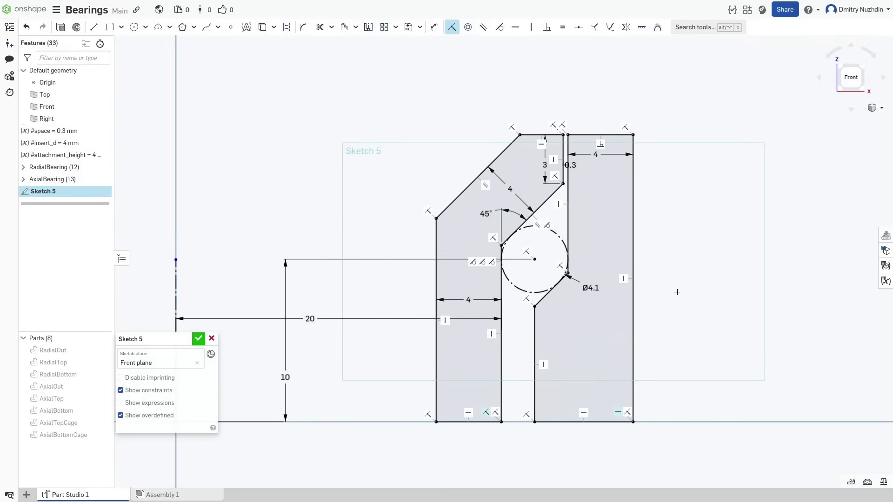
scroll(604, 228, up, 2)
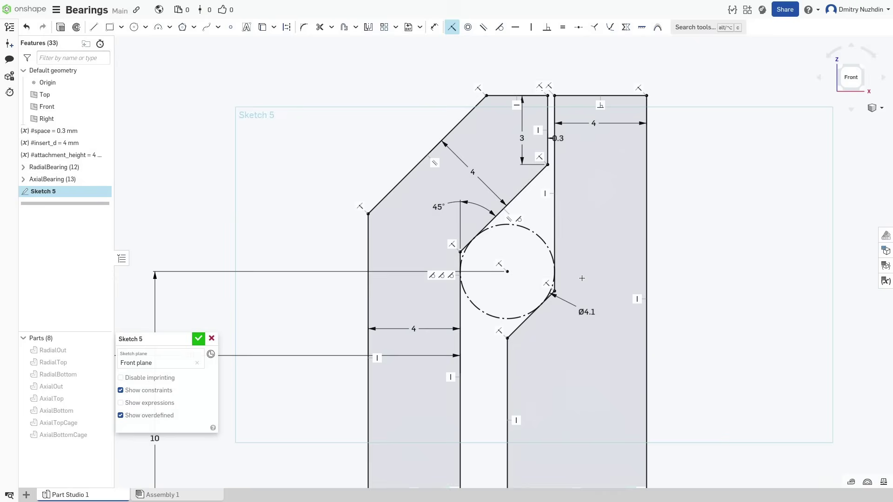
key(Escape)
drag(585, 311, 583, 279)
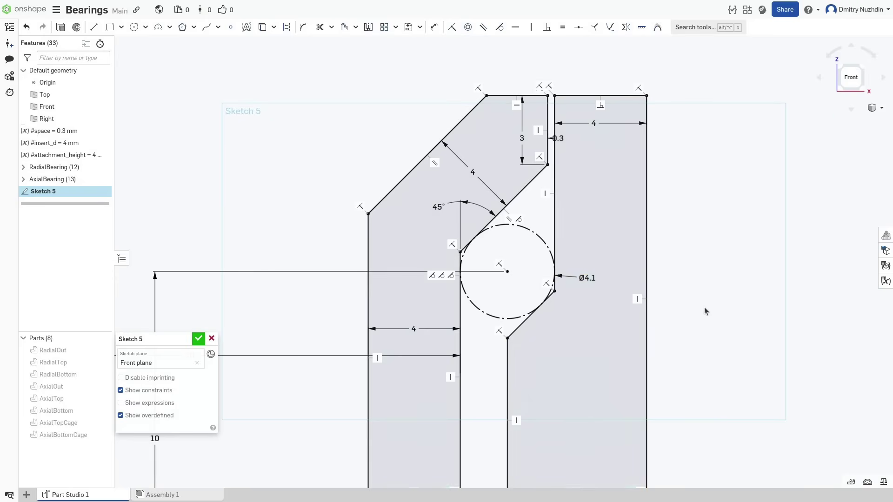
Finish Sketch 5 and revolve both race regions about the vertical line
key(f)
key(Return)
click(464, 239)
click(587, 227)
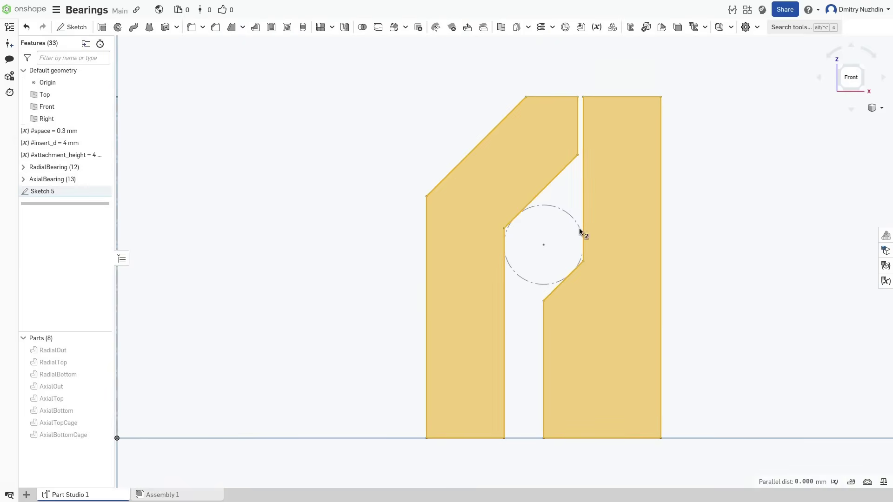
click(119, 27)
scroll(251, 140, down, 2)
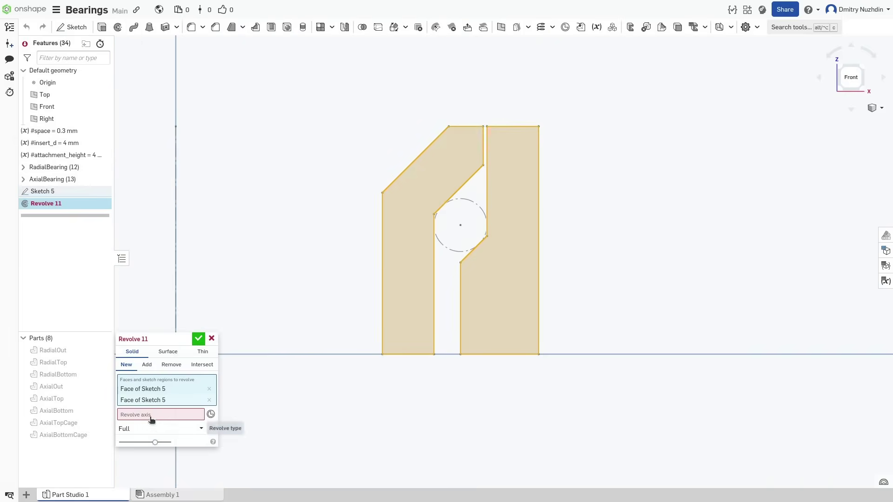
click(175, 264)
mouse_move(464, 243)
right_down()
mouse_move(478, 249)
mouse_move(477, 199)
mouse_move(473, 230)
right_up()
key(Return)
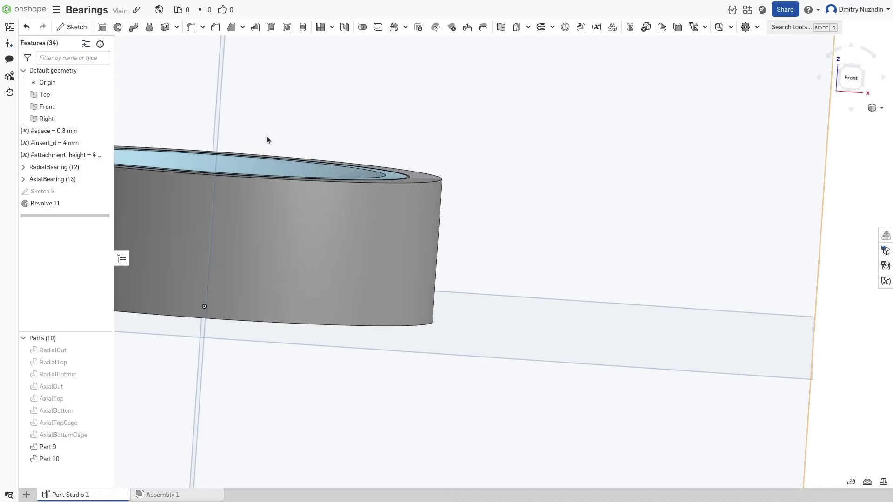
key(f)
Mirror Part 9 across the ring face as a new part
click(345, 27)
click(74, 447)
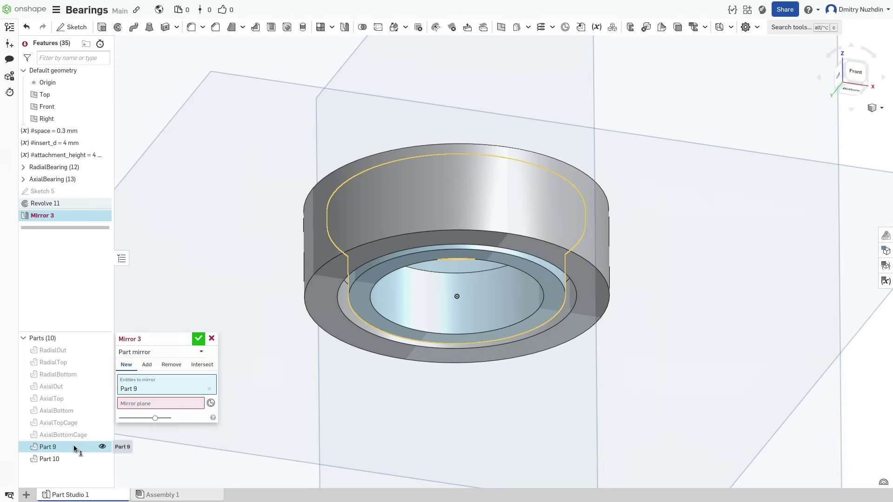
click(360, 297)
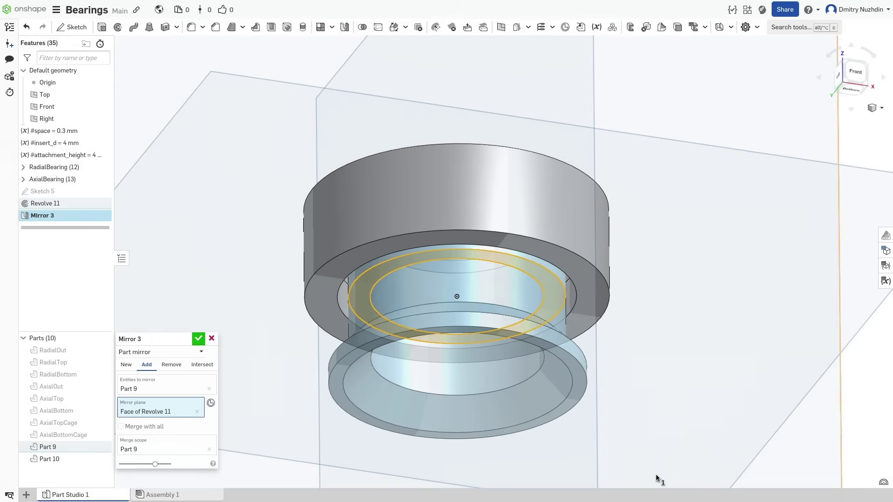
click(126, 365)
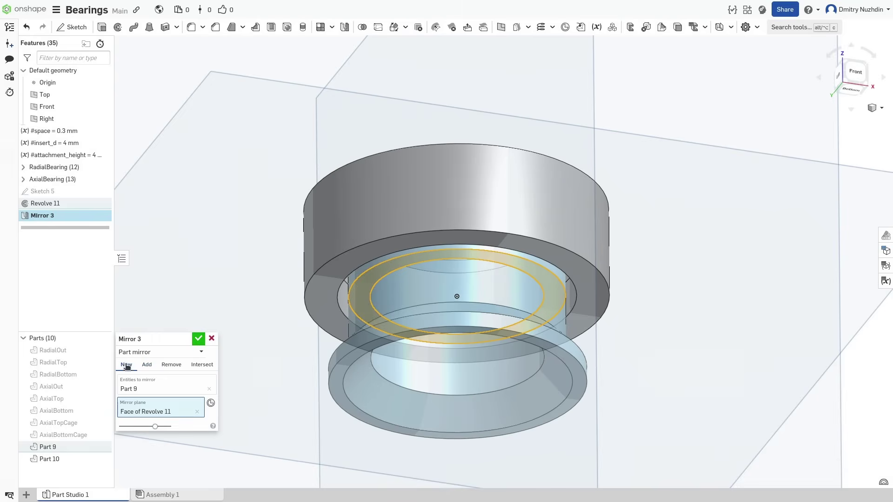
click(198, 339)
Mirror Part 10 across the ring face and bring up the Section view option
click(345, 26)
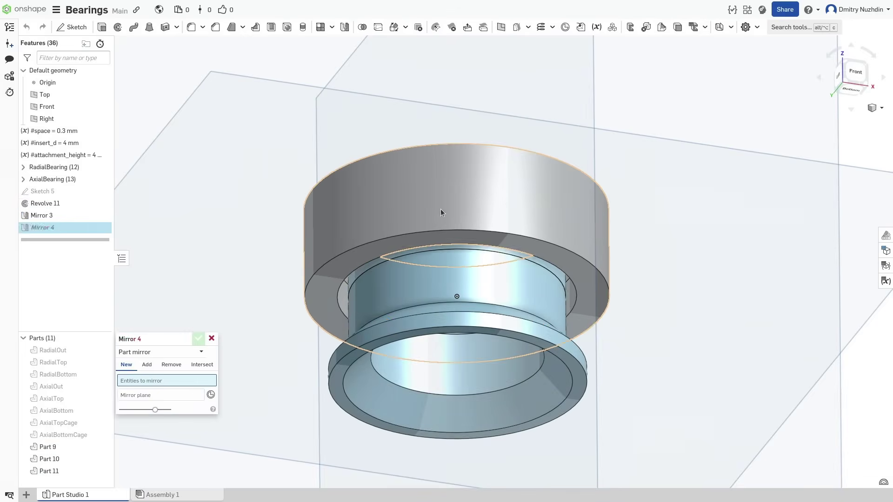
click(409, 282)
click(326, 278)
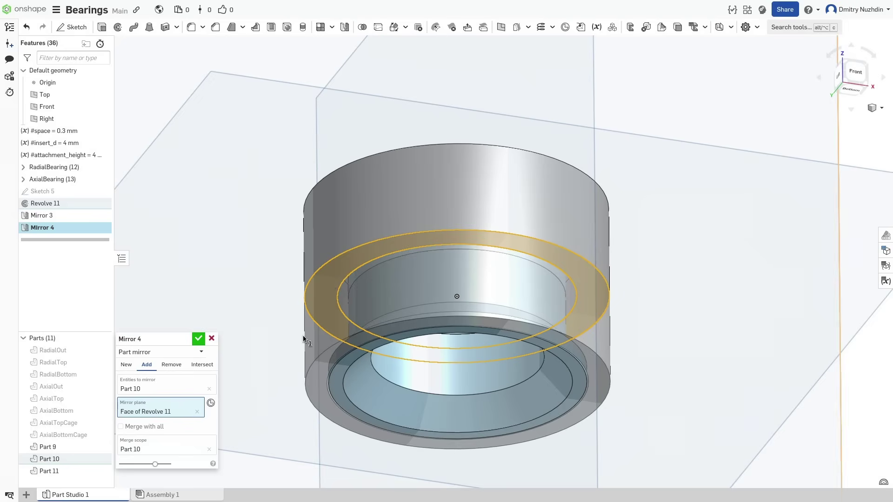
click(198, 339)
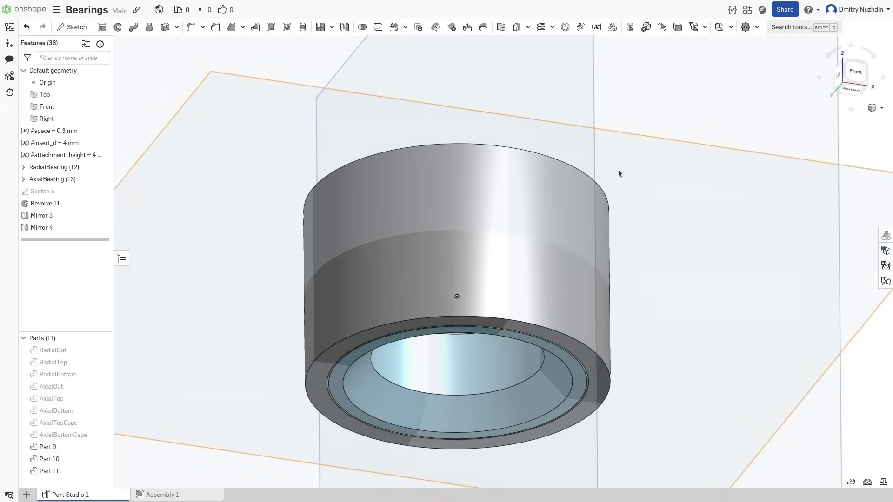
right_click(635, 109)
click(649, 119)
Cut the model in section, inspect it from the front and above, then close section settings
click(397, 104)
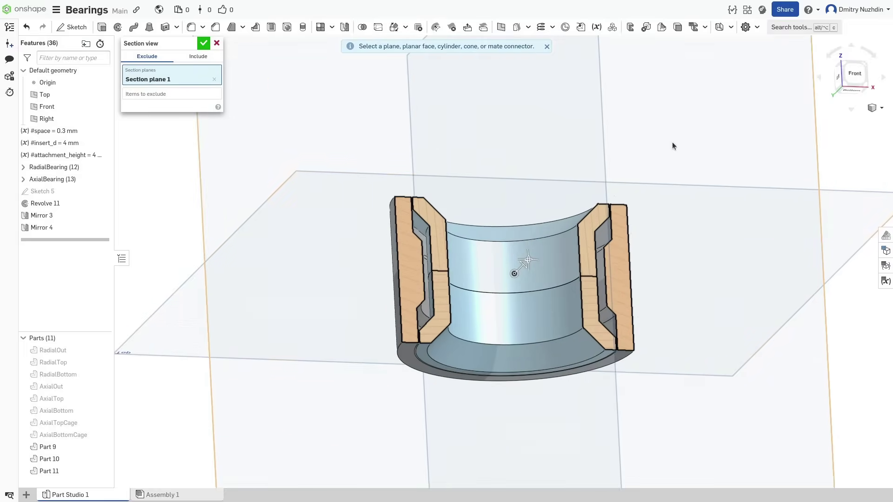
key(shift+1)
scroll(586, 266, up, 5)
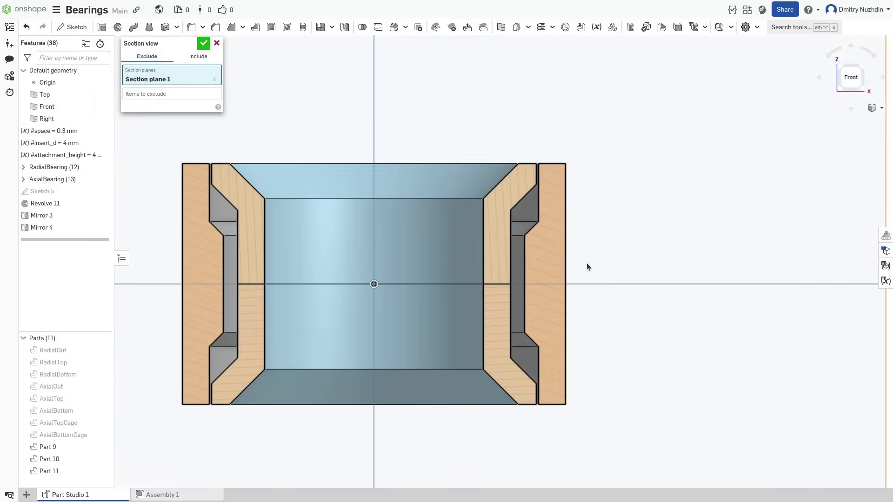
right_drag(587, 266, 731, 229)
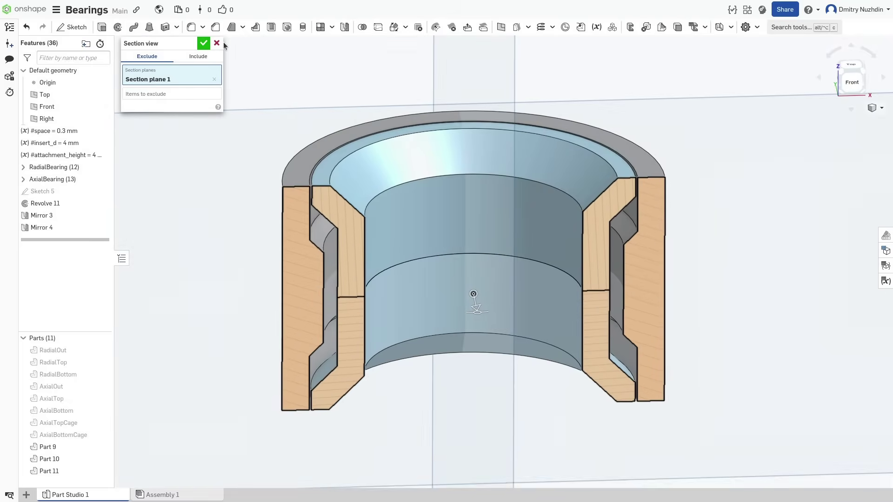
click(203, 42)
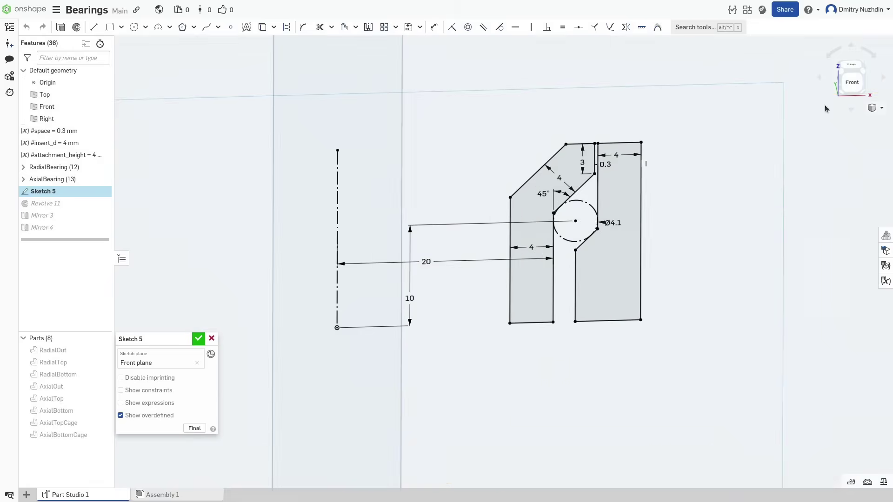
Draw the stem lines: a vertical line with a diagonal toward the circle, plus a vertical line beside it
scroll(568, 235, down, 5)
scroll(568, 235, up, 8)
key(l)
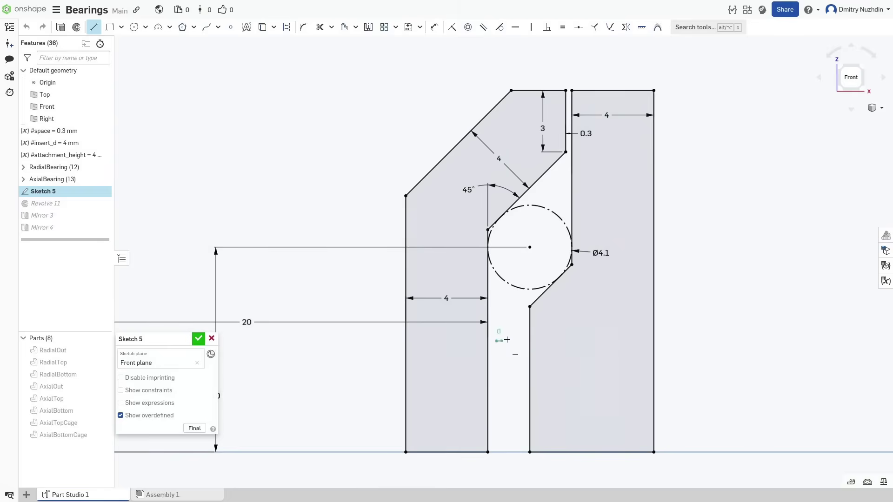
click(521, 340)
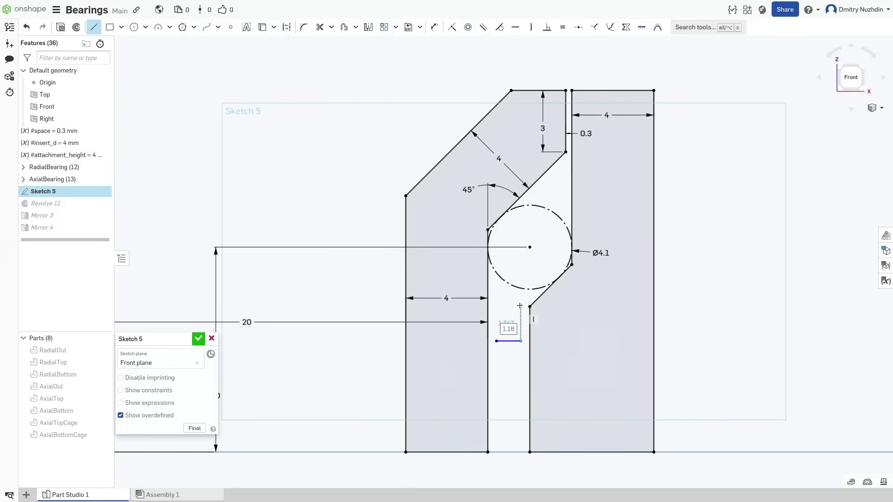
click(520, 305)
click(549, 277)
key(Escape)
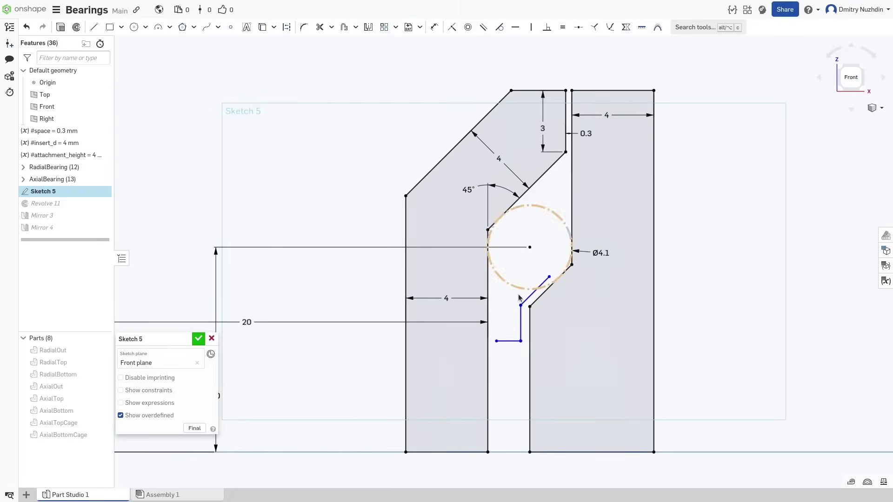
key(l)
click(496, 341)
click(496, 256)
key(Escape)
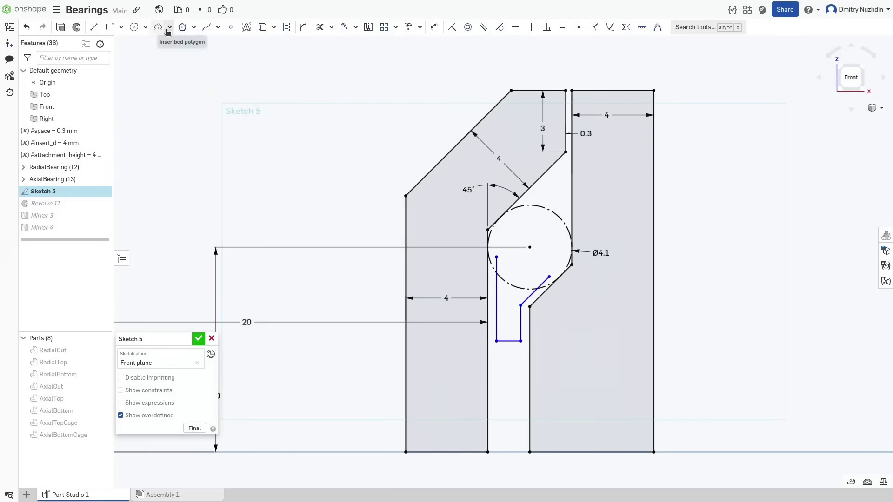
Add a centre-point arc joining the diagonal and vertical lines, made coincident and tangent
click(169, 27)
click(176, 73)
click(529, 247)
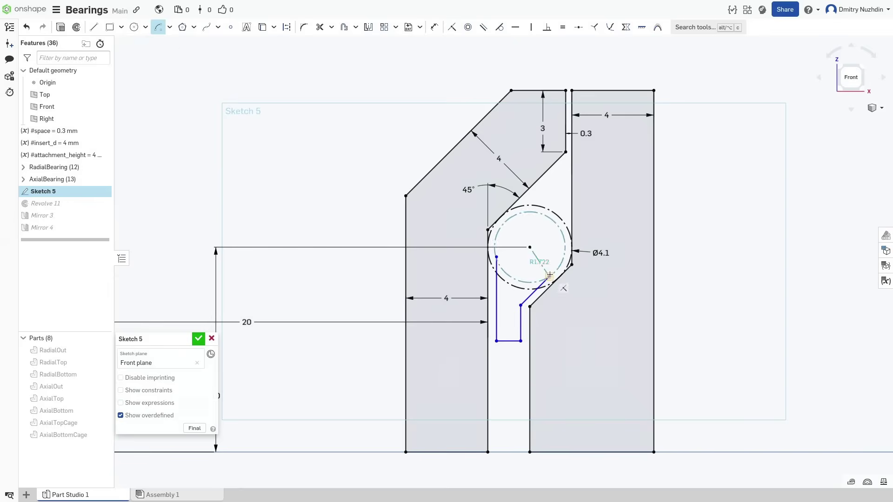
click(549, 277)
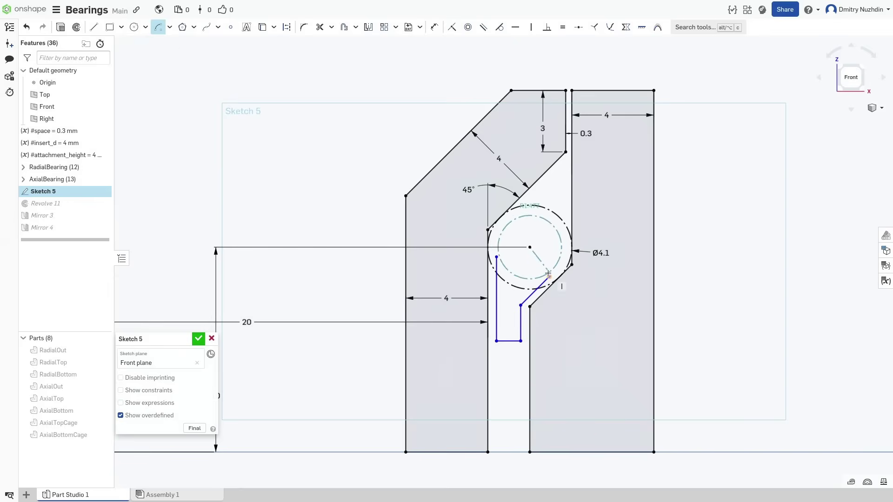
click(496, 257)
scroll(492, 257, up, 5)
key(Escape)
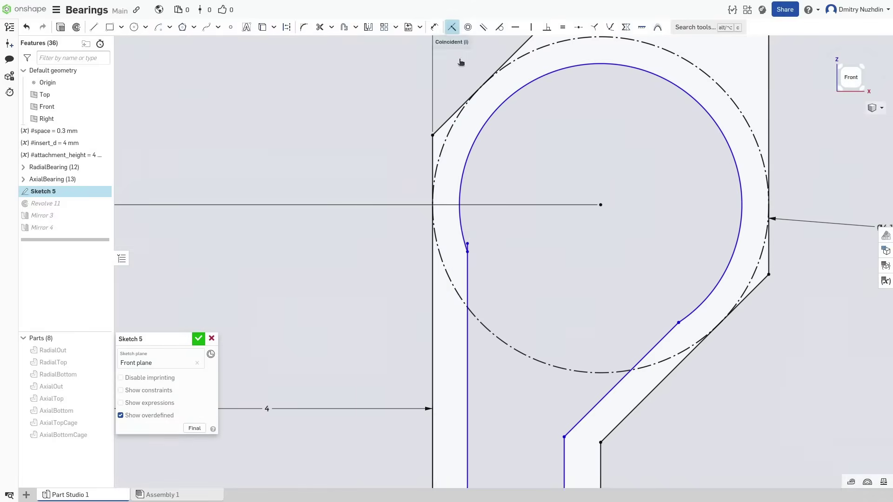
click(467, 243)
click(467, 251)
scroll(468, 251, down, 2)
key(t)
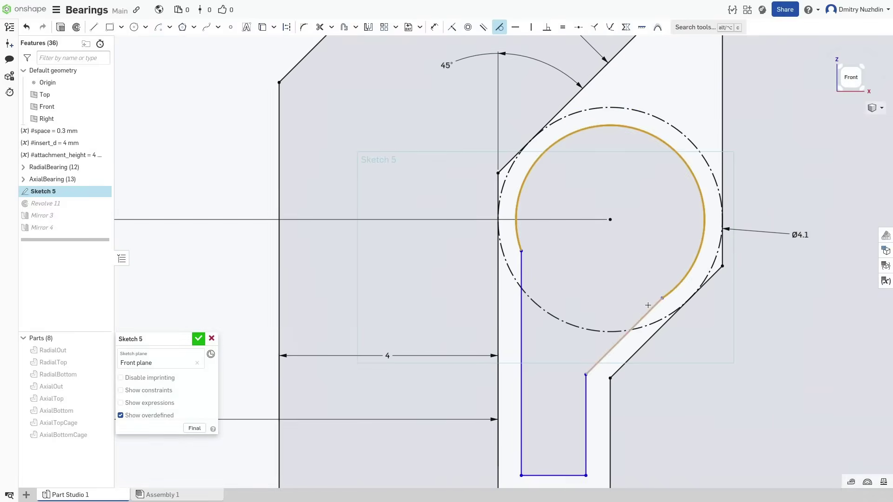
click(521, 281)
Dimension the diagonal offset and the vertical gap to 0.3 mm each
scroll(559, 285, down, 2)
key(d)
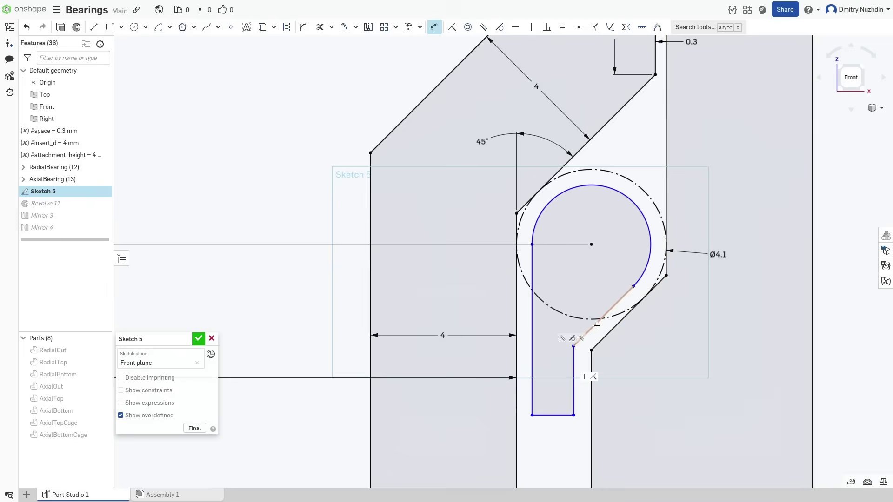
click(597, 326)
click(609, 332)
click(632, 333)
text(0.3)
key(Return)
click(577, 382)
click(591, 382)
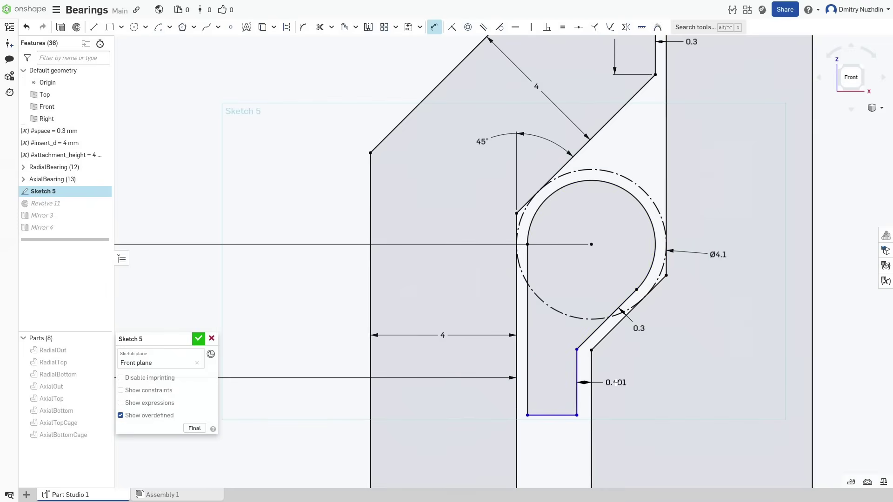
click(616, 383)
text(0.3)
key(Return)
Set the stem length to 2 mm, close Sketch 5, and select the ball-and-stem region
click(581, 388)
click(563, 382)
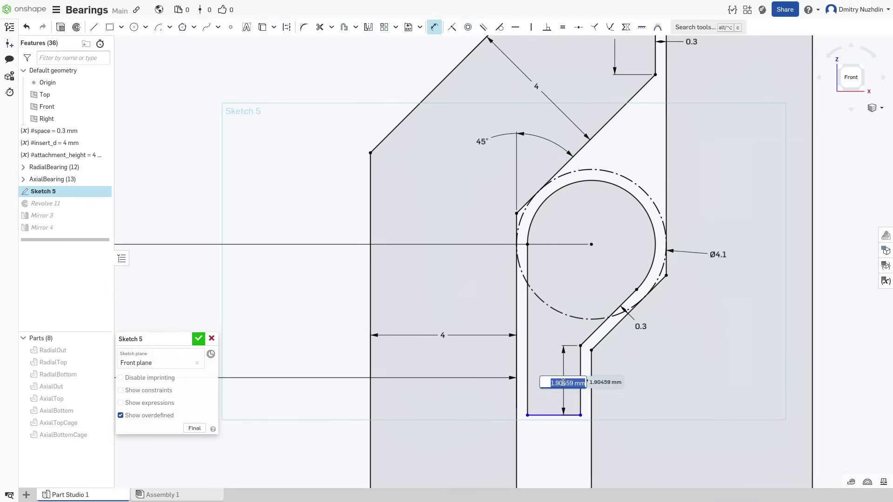
text(2)
key(Return)
scroll(658, 352, down, 2)
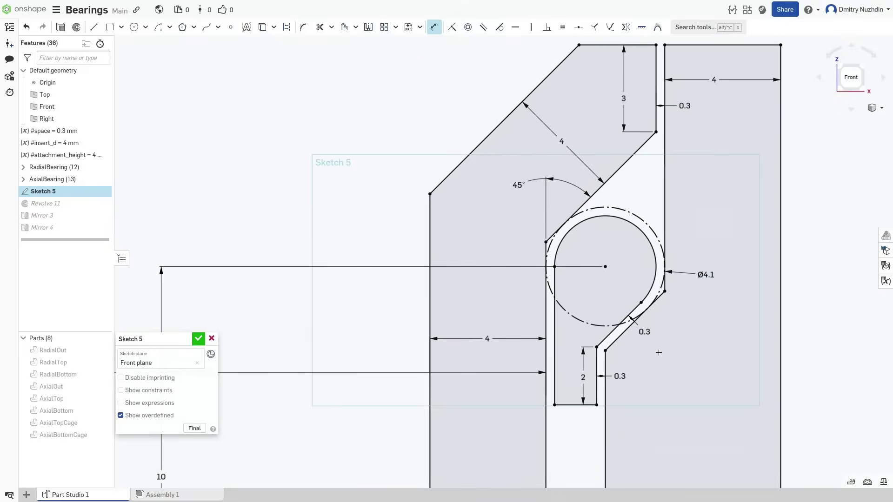
scroll(659, 353, down, 3)
key(Return)
scroll(578, 272, up, 3)
click(578, 272)
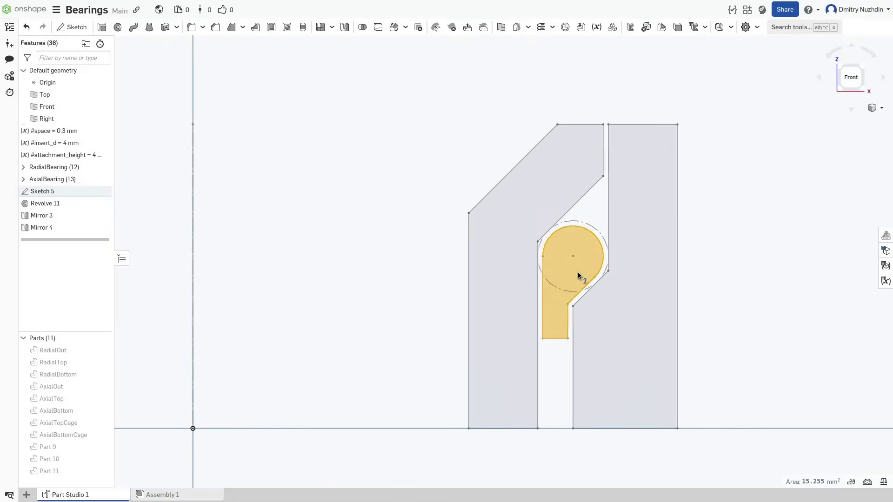
Revolve the ball-and-stem region fully about the vertical line into a new ring part, then reopen Sketch 5
scroll(578, 272, down, 3)
click(118, 27)
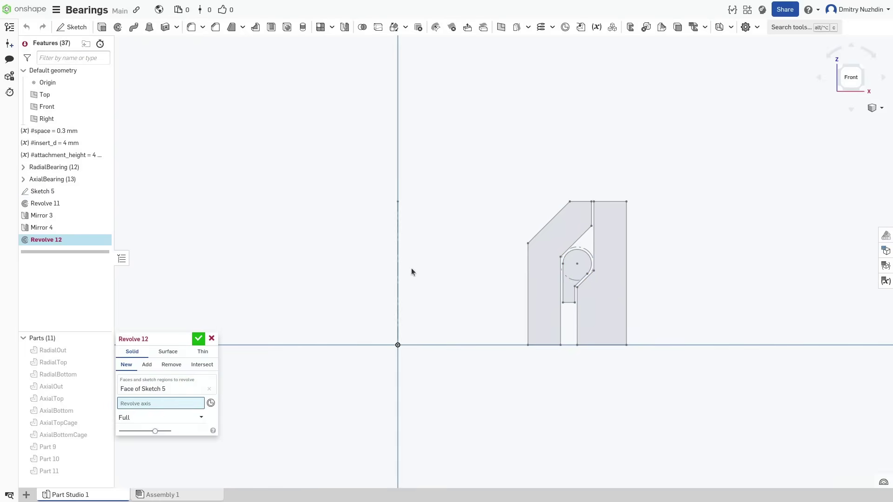
click(398, 273)
click(198, 339)
key(shift+7)
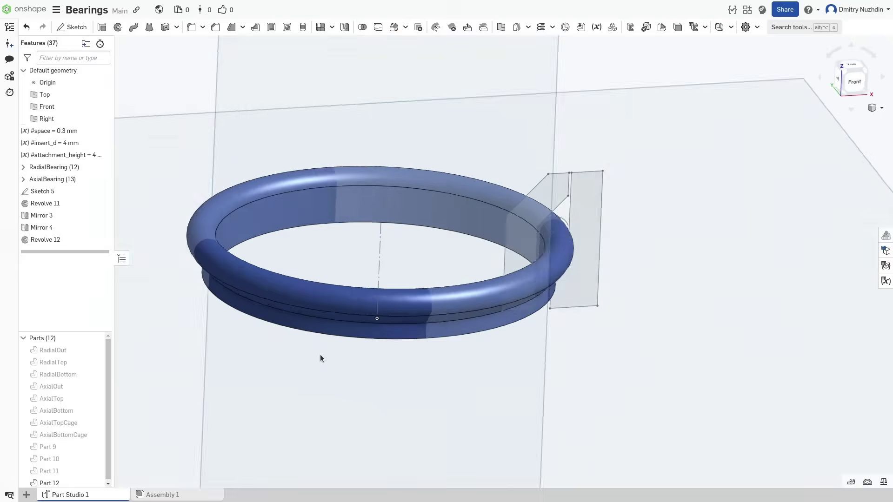
mouse_move(320, 358)
right_down()
mouse_move(299, 308)
mouse_move(316, 354)
right_up()
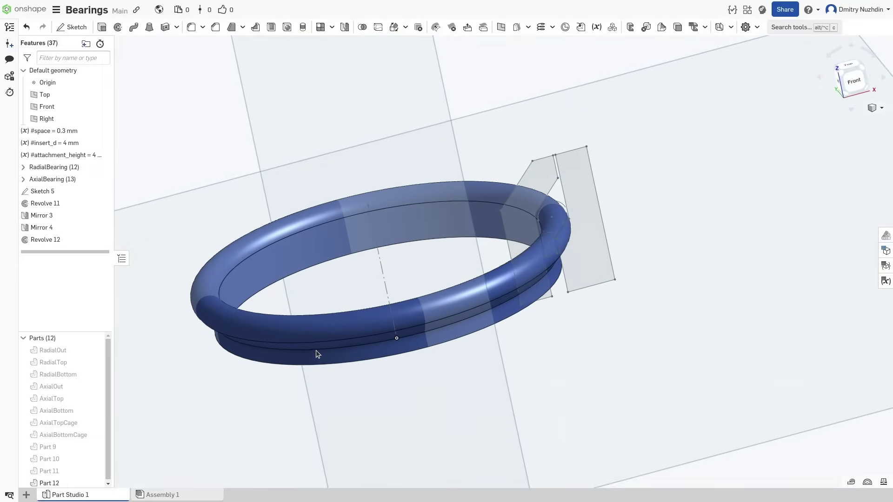
double_click(316, 350)
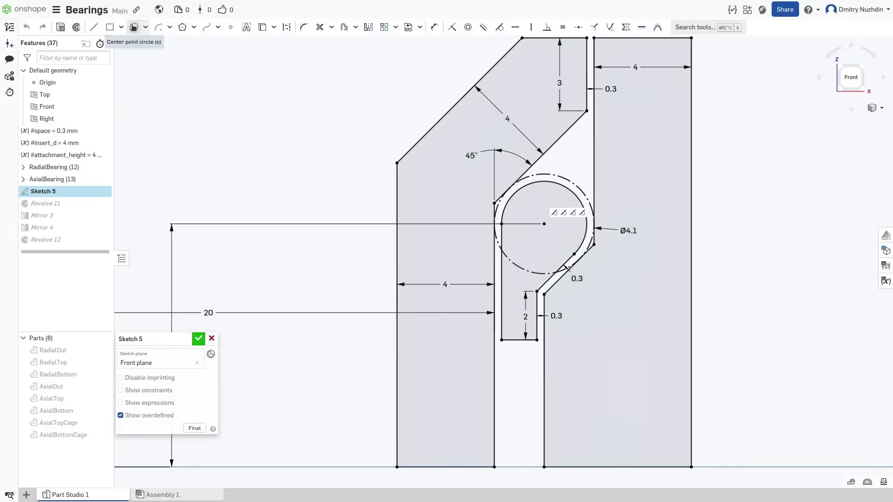
click(545, 225)
Draw a circle concentric with the ball circle and dimension it Ø4.5 mm
click(606, 266)
key(u)
click(607, 265)
click(625, 277)
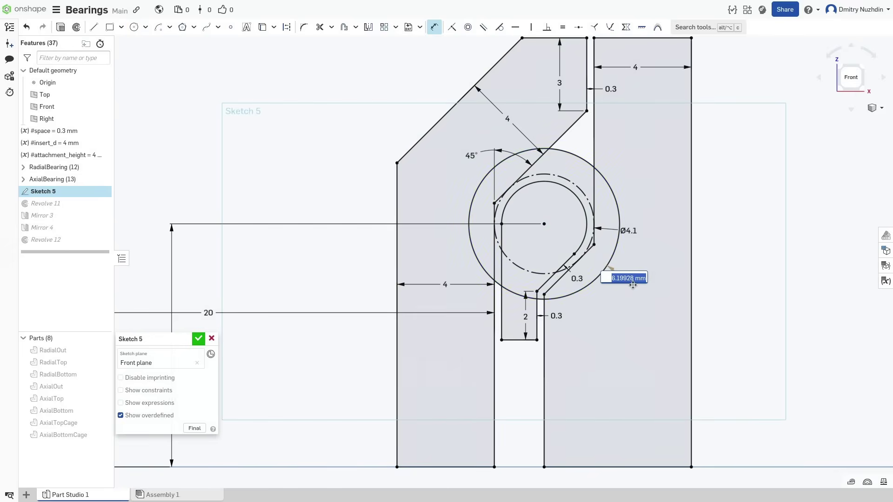
text(4.5)
key(Return)
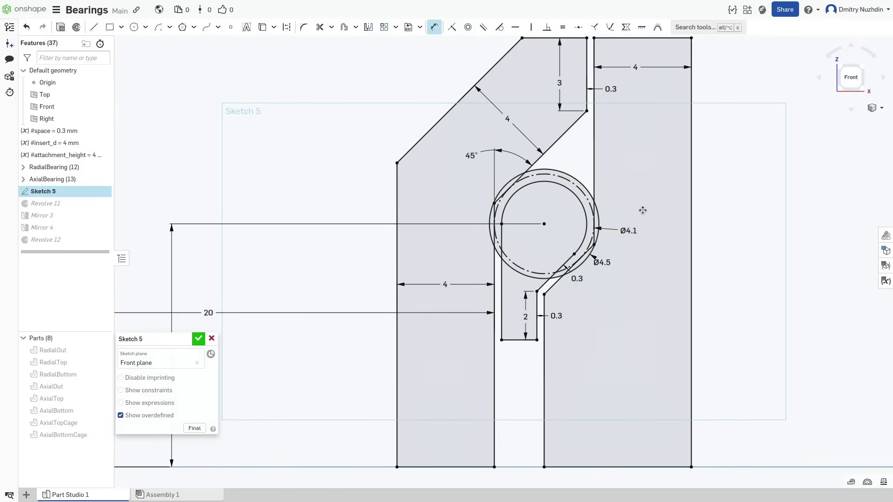
scroll(642, 207, up, 2)
middle_drag(558, 130, 558, 194)
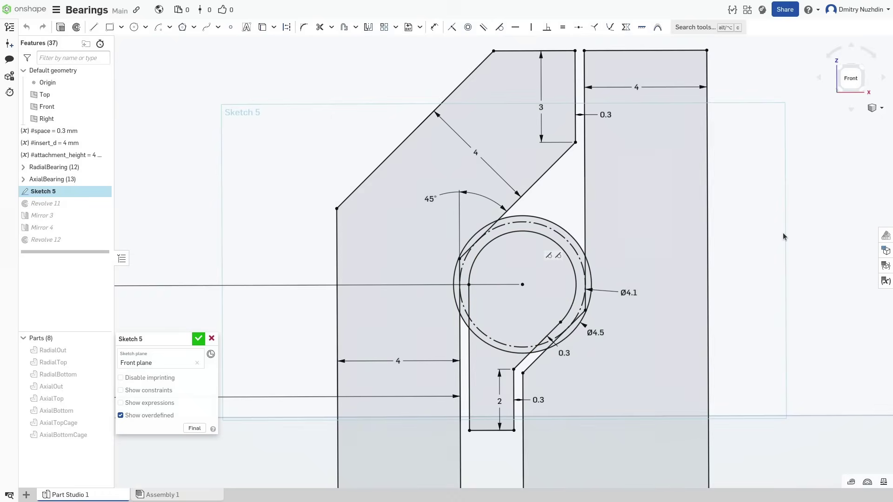
Draw a line across the circle, constrained vertical and coincident with the circle centre
key(l)
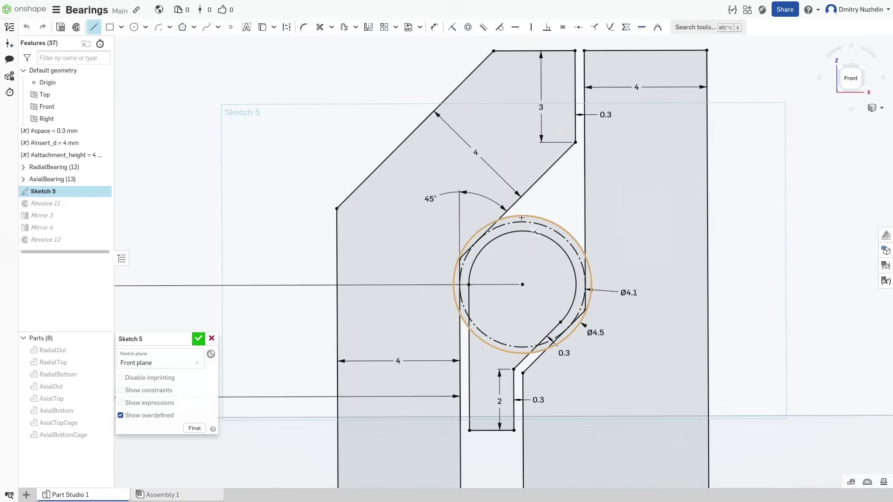
click(522, 216)
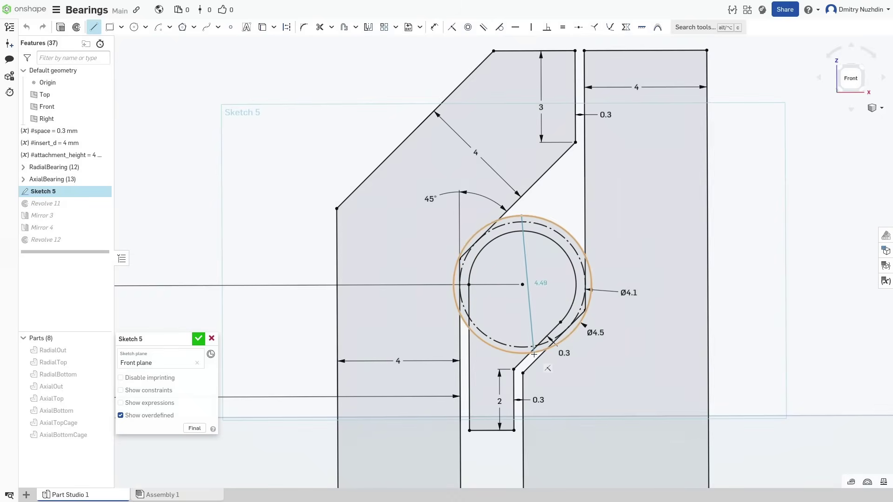
click(535, 352)
key(Escape)
click(531, 317)
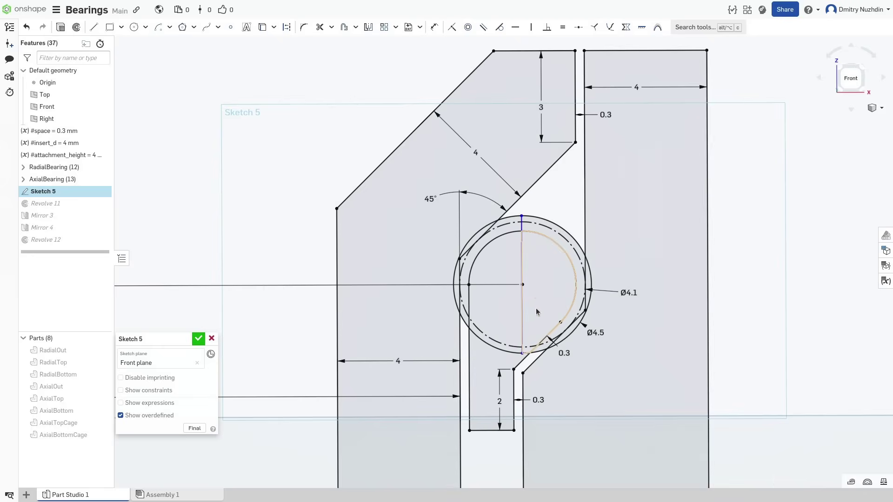
key(v)
click(452, 26)
scroll(558, 290, up, 3)
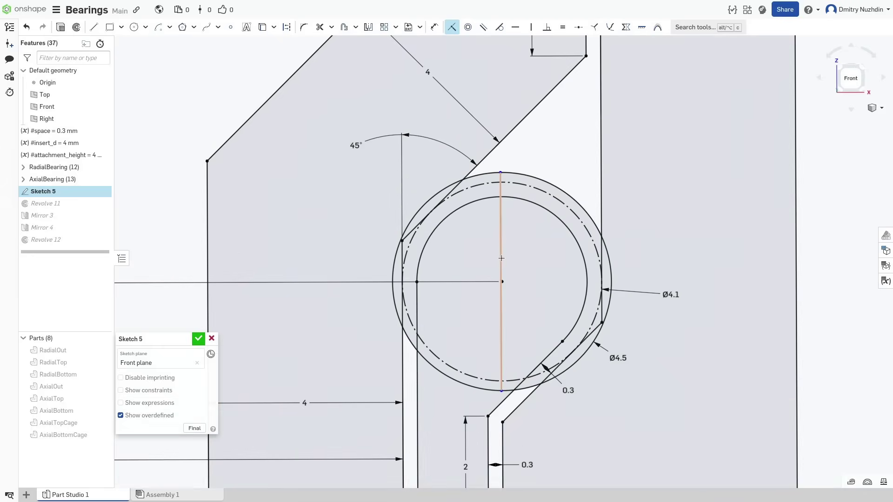
click(502, 281)
click(501, 281)
scroll(530, 292, down, 3)
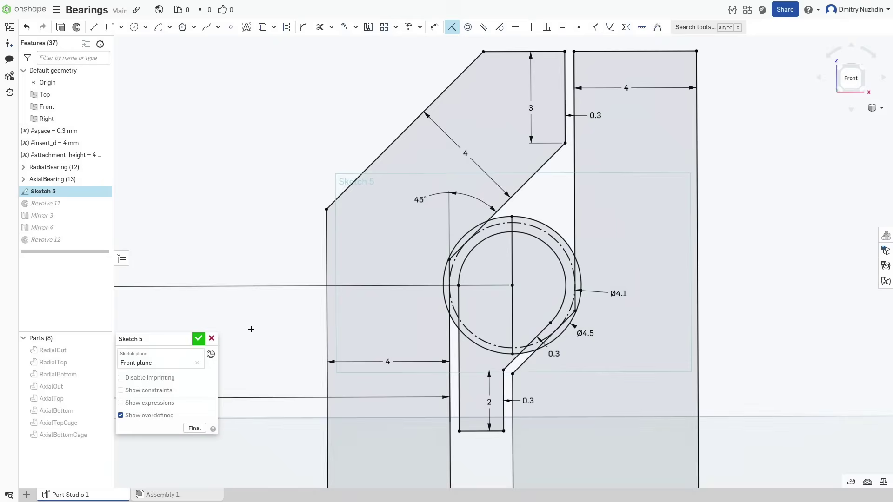
Revolve the half-circle regions about the vertical line as a Remove cut from Part 12, then hide Sketch 5
click(198, 339)
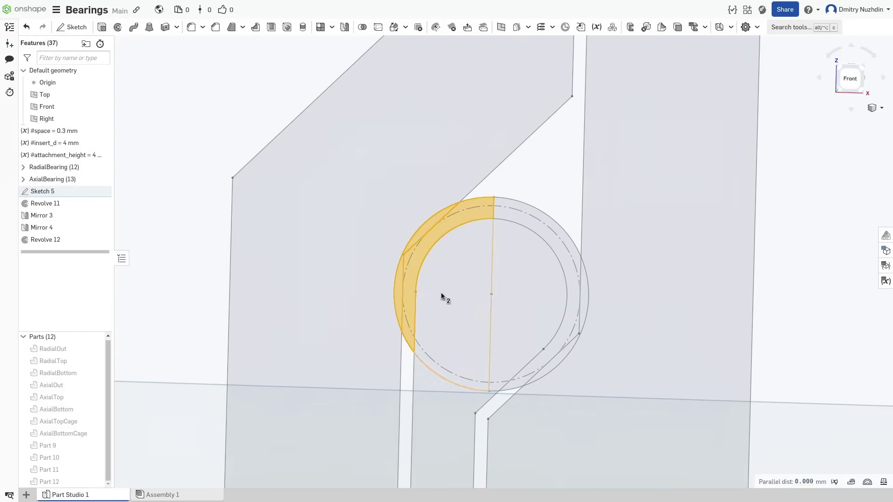
click(117, 26)
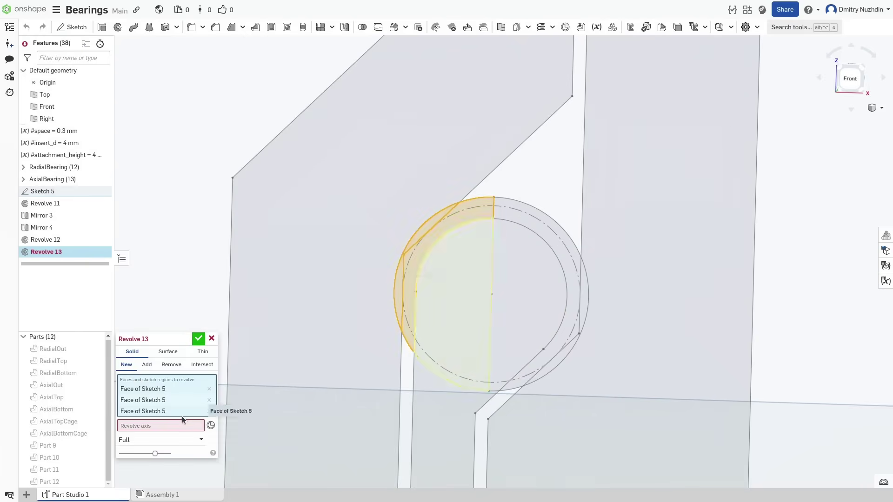
click(489, 282)
right_drag(489, 281, 572, 220)
click(849, 79)
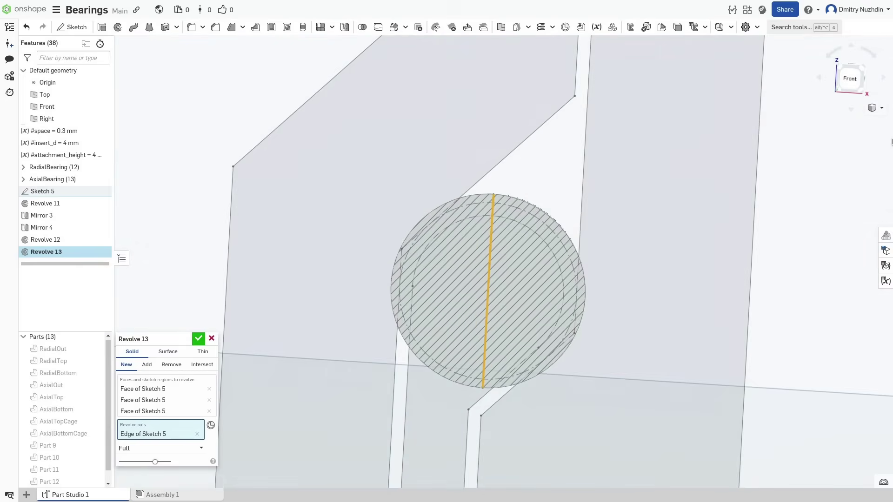
click(878, 108)
click(837, 266)
scroll(627, 242, down, 5)
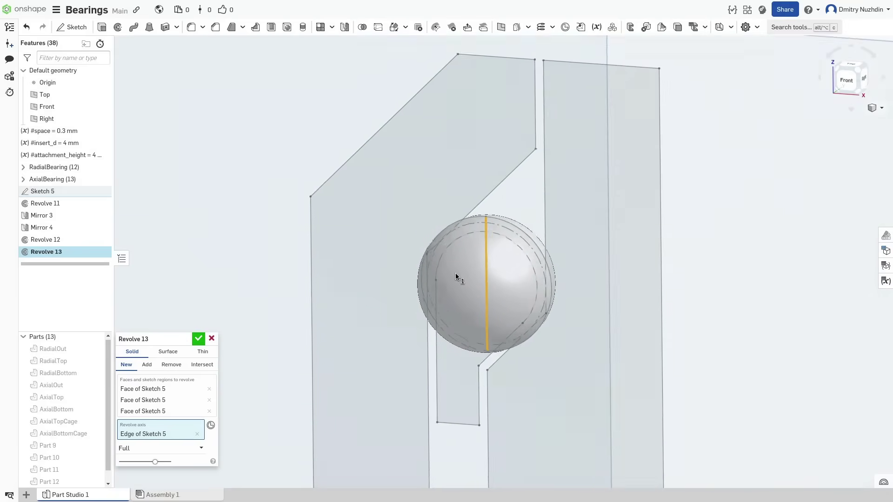
click(90, 468)
right_drag(196, 442, 583, 354)
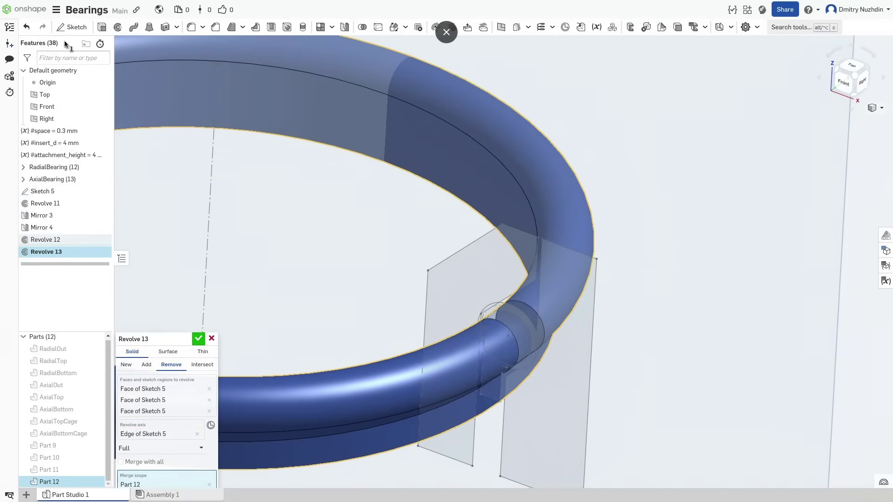
key(Return)
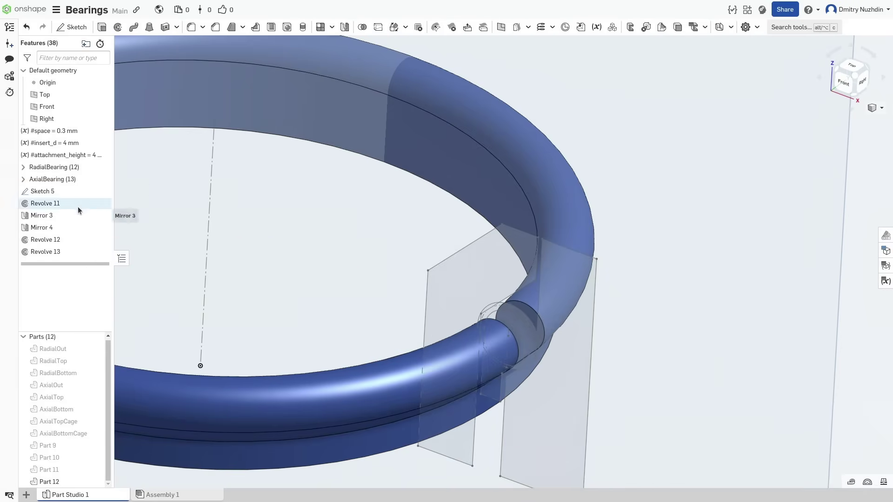
click(106, 191)
scroll(648, 279, up, 5)
Orbit to a top-down view of the ring and show Sketch 5 again
scroll(674, 283, down, 5)
scroll(691, 294, up, 4)
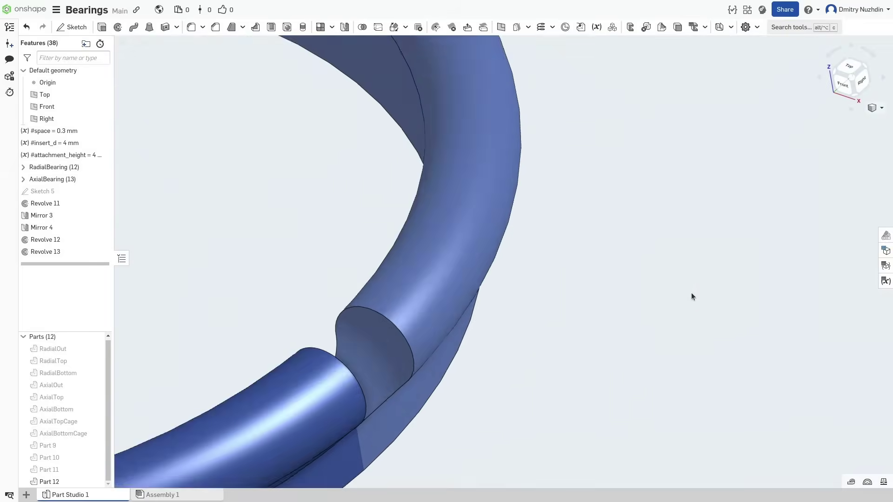
scroll(652, 272, down, 5)
mouse_move(653, 271)
right_down()
mouse_move(677, 321)
mouse_move(658, 288)
mouse_move(665, 284)
right_up()
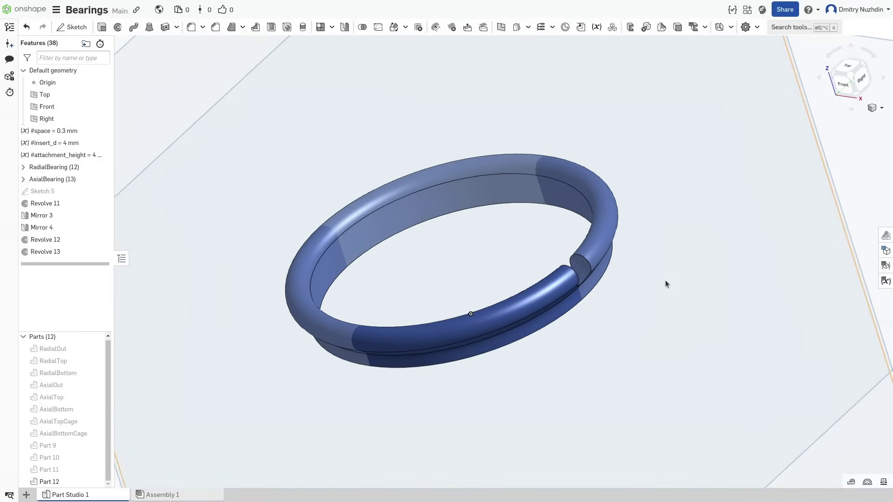
right_drag(665, 280, 665, 297)
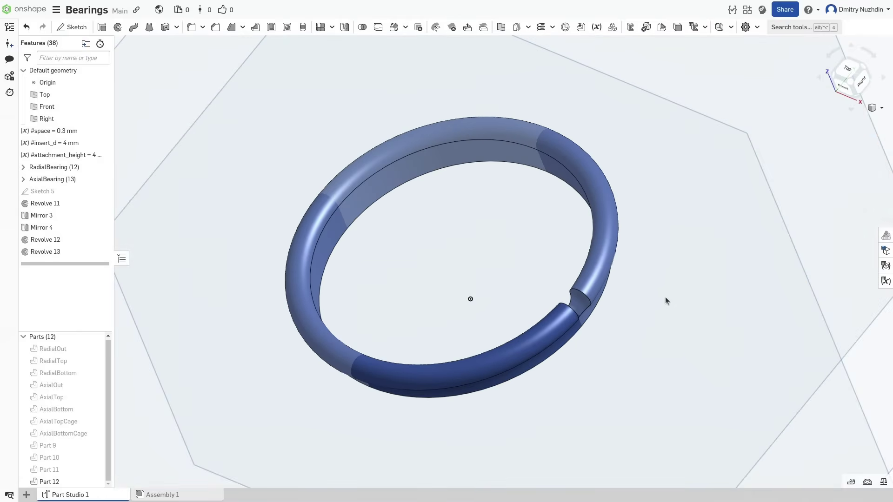
click(101, 191)
Circular-pattern the Revolve 13 feature 12 times about the Sketch 5 centre line
click(331, 28)
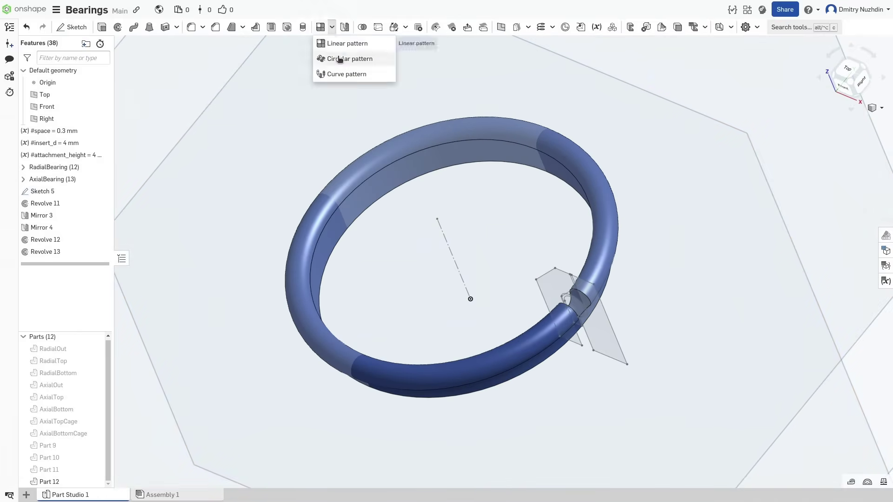
click(339, 58)
click(156, 352)
click(158, 379)
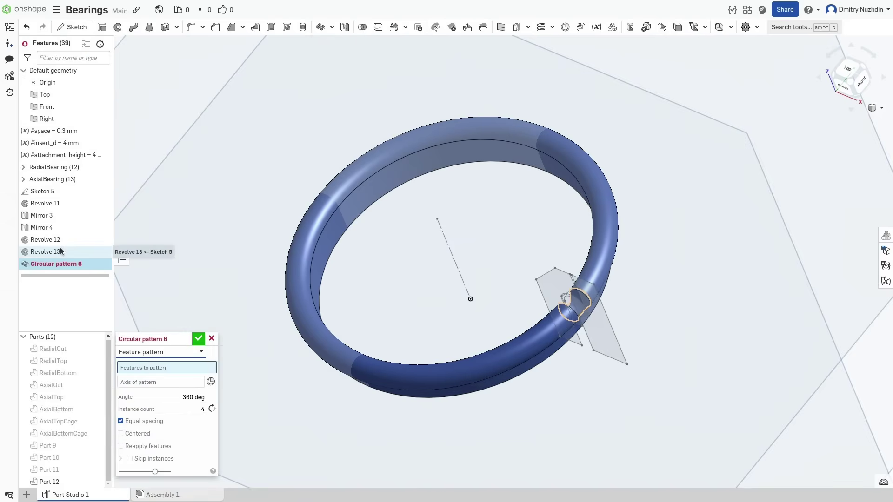
click(61, 252)
click(160, 382)
click(450, 250)
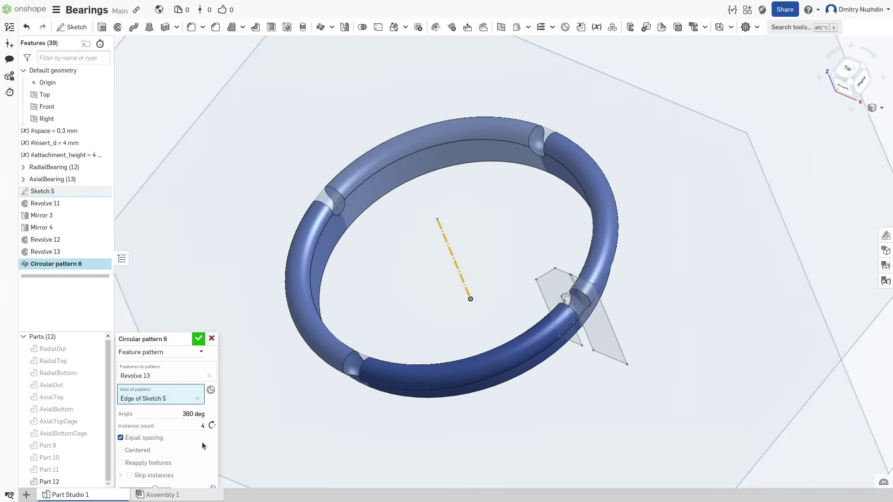
click(203, 425)
text(8)
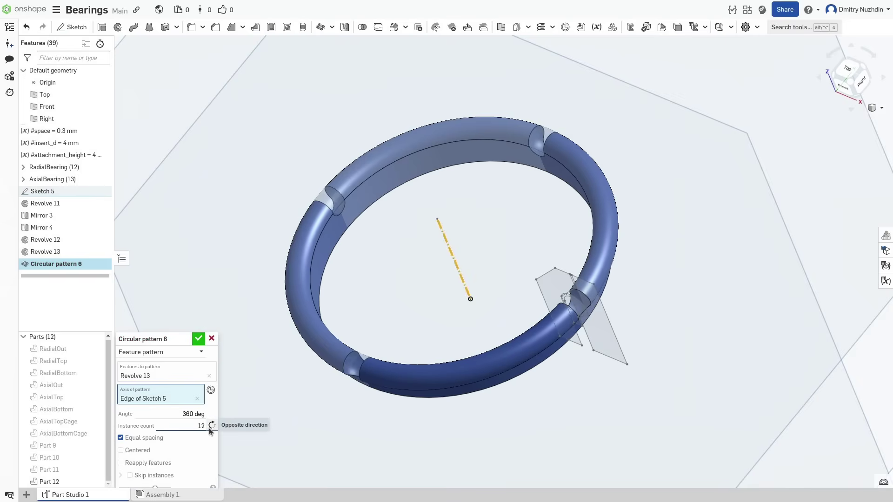
key(Return)
click(199, 340)
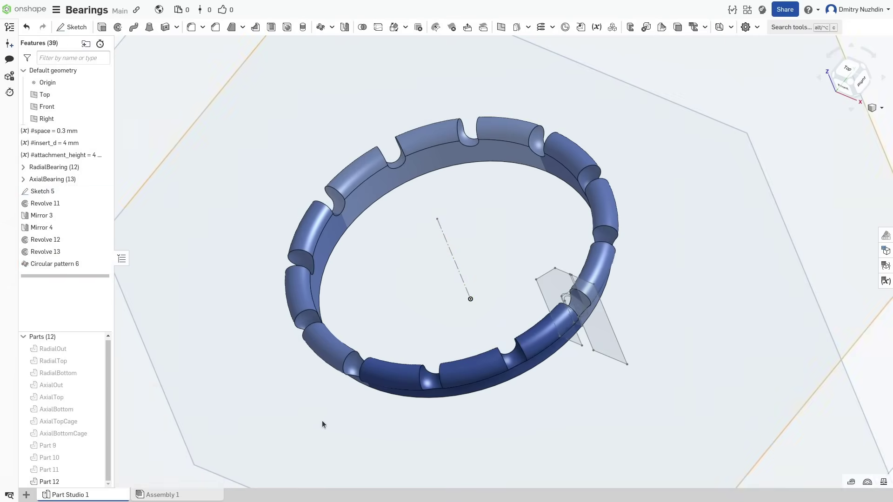
right_drag(321, 420, 206, 383)
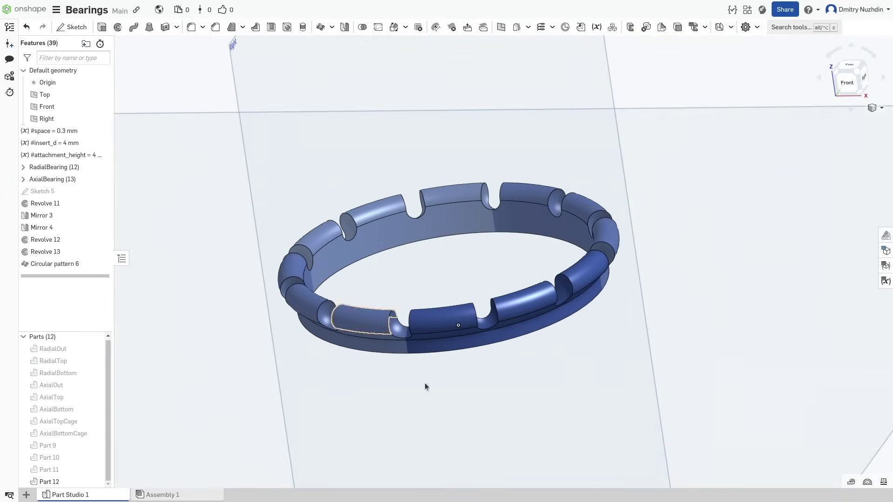
Show Part 9 alongside the cage and orbit around the bearing to inspect it
mouse_move(425, 383)
right_down()
mouse_move(601, 426)
mouse_move(592, 406)
mouse_move(549, 408)
mouse_move(598, 412)
mouse_move(595, 383)
right_up()
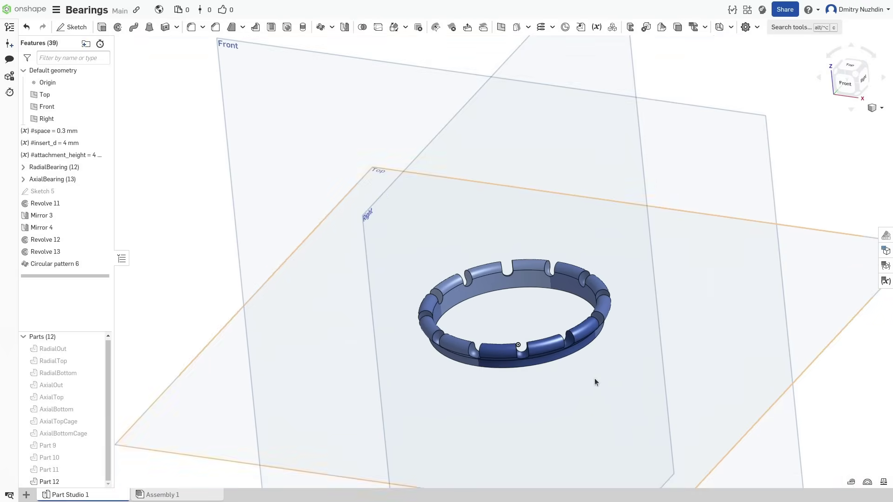
click(96, 447)
click(96, 457)
click(96, 457)
right_drag(344, 395, 356, 422)
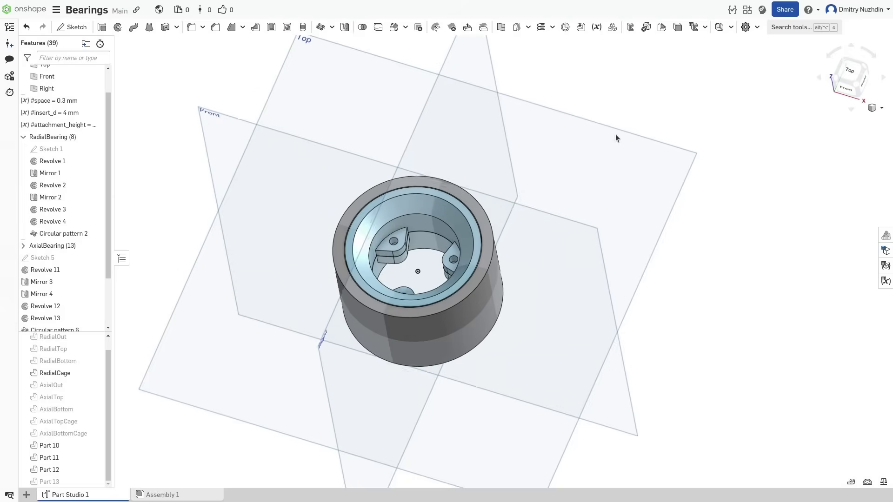
scroll(423, 251, up, 5)
right_drag(641, 140, 678, 130)
scroll(680, 129, down, 3)
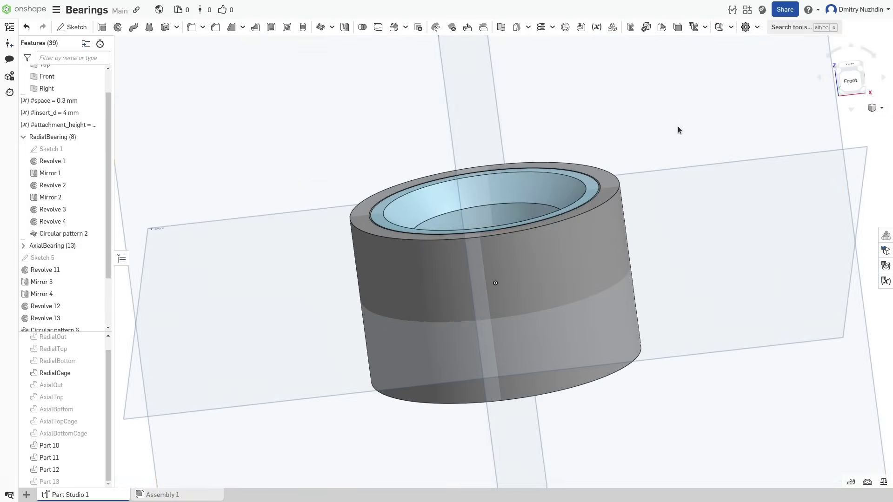
Turn on Section view and zoom in on the ball between the races
click(874, 107)
click(831, 246)
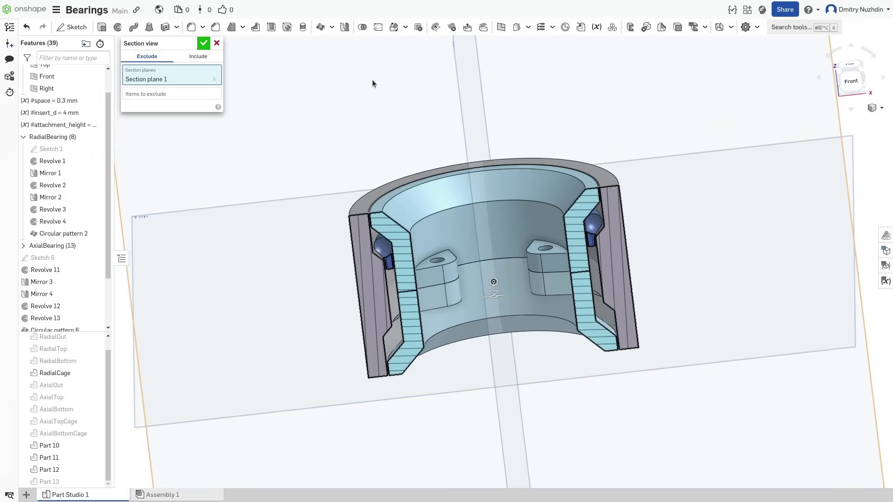
right_drag(386, 87, 579, 166)
scroll(584, 186, up, 8)
right_drag(682, 191, 722, 164)
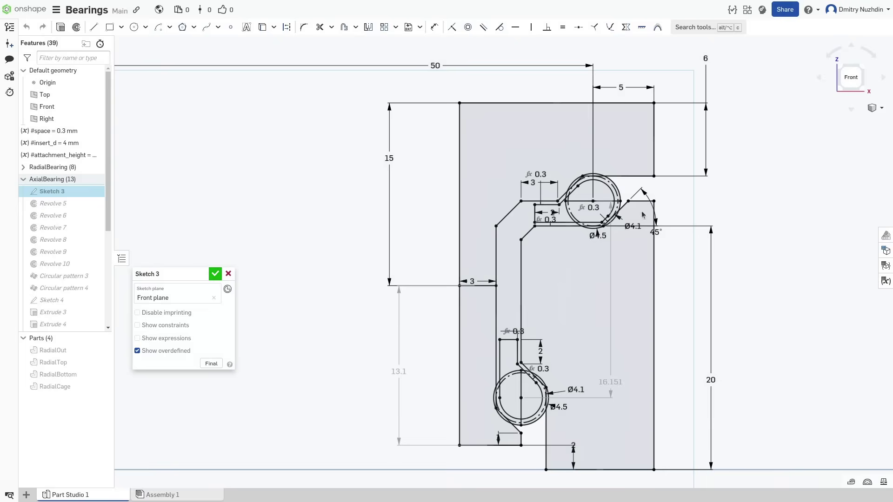
Check distances between the upper, lower and diagonal race lines in Sketch 3
scroll(624, 172, up, 5)
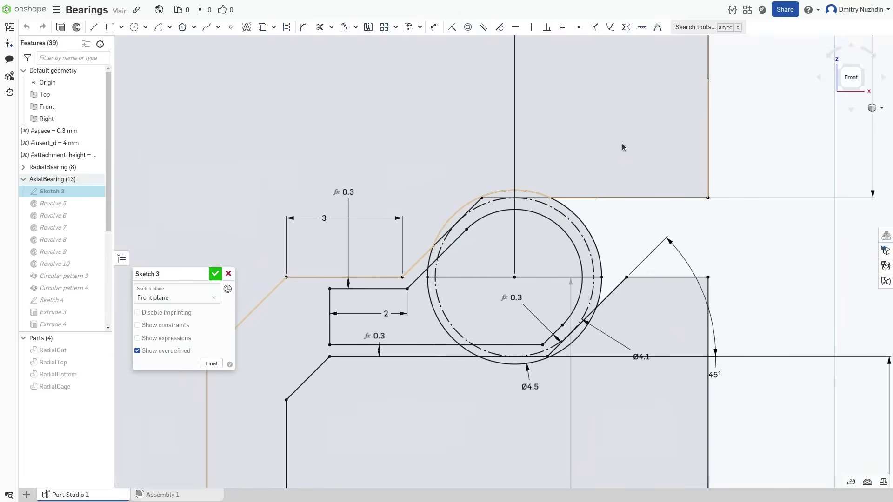
click(607, 198)
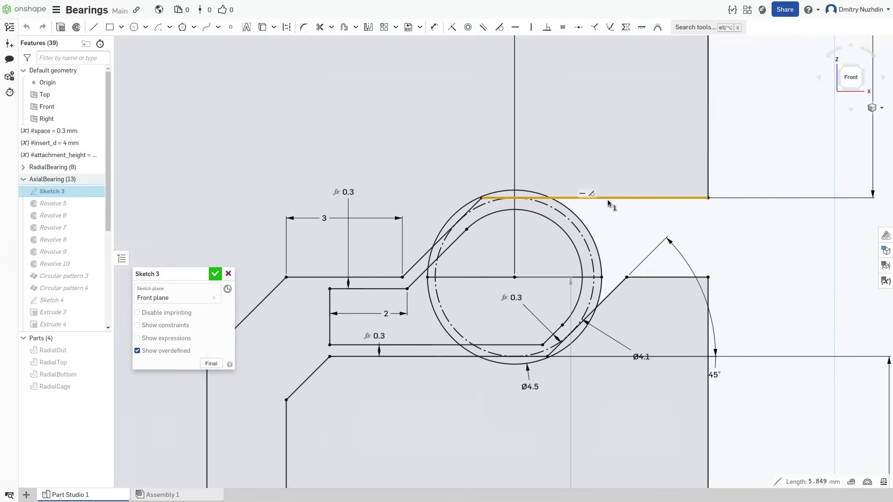
click(436, 357)
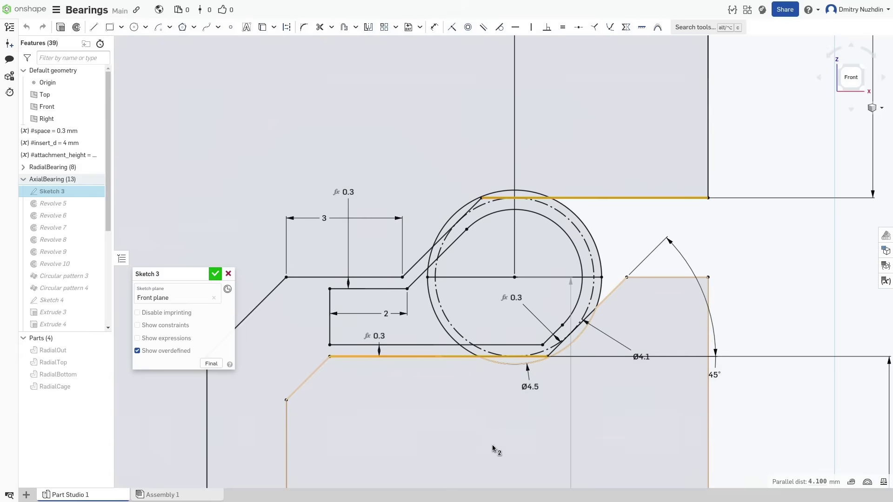
click(604, 296)
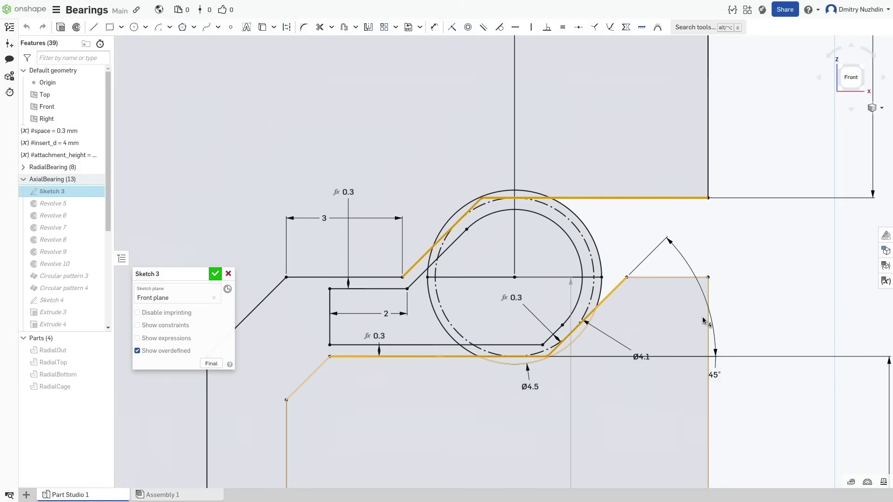
Reposition the Ø4.1, 45° and Ø4.5 dimension labels, then finish Sketch 3
mouse_move(633, 357)
mouse_down()
mouse_move(610, 378)
mouse_move(588, 376)
mouse_up()
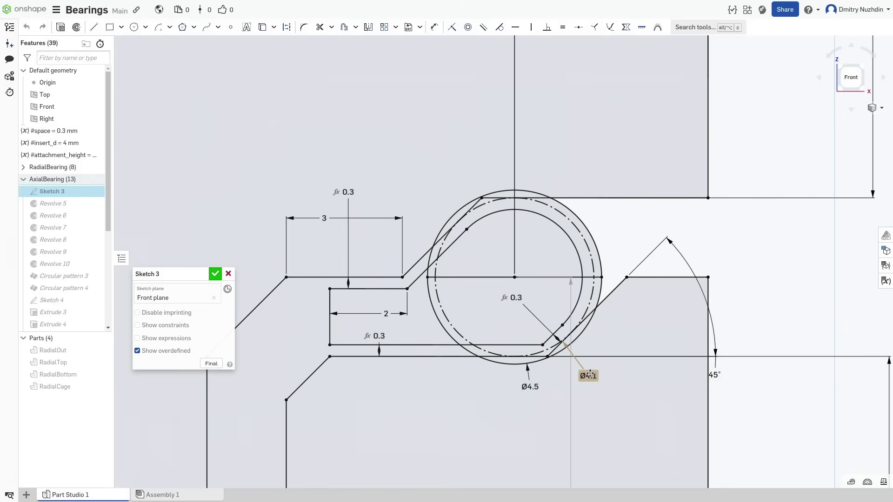
mouse_move(650, 343)
mouse_down()
mouse_move(638, 329)
mouse_move(643, 314)
mouse_move(638, 320)
mouse_up()
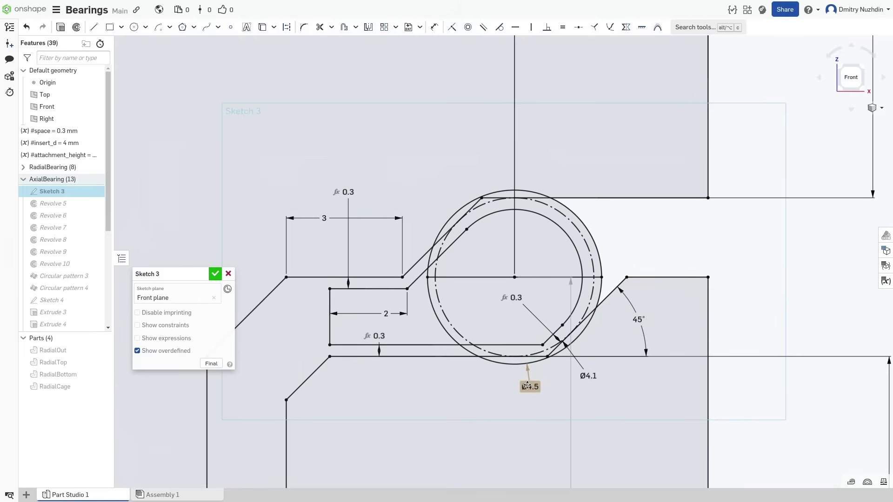
drag(516, 390, 505, 394)
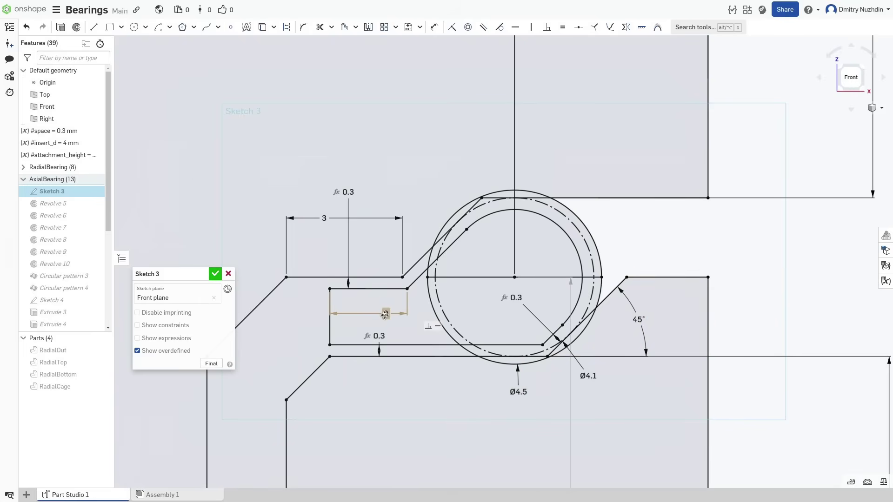
scroll(465, 289, up, 2)
scroll(566, 306, down, 3)
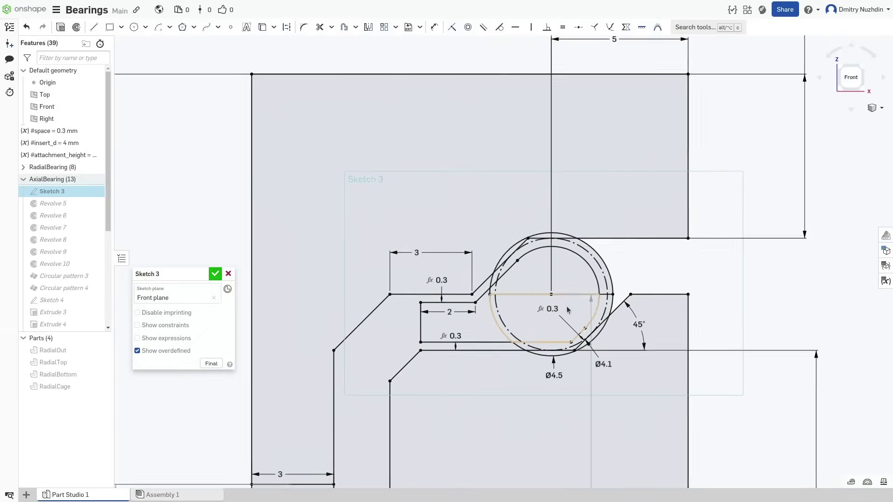
scroll(567, 306, down, 3)
mouse_move(546, 414)
middle_down()
mouse_move(536, 303)
mouse_move(545, 149)
middle_up()
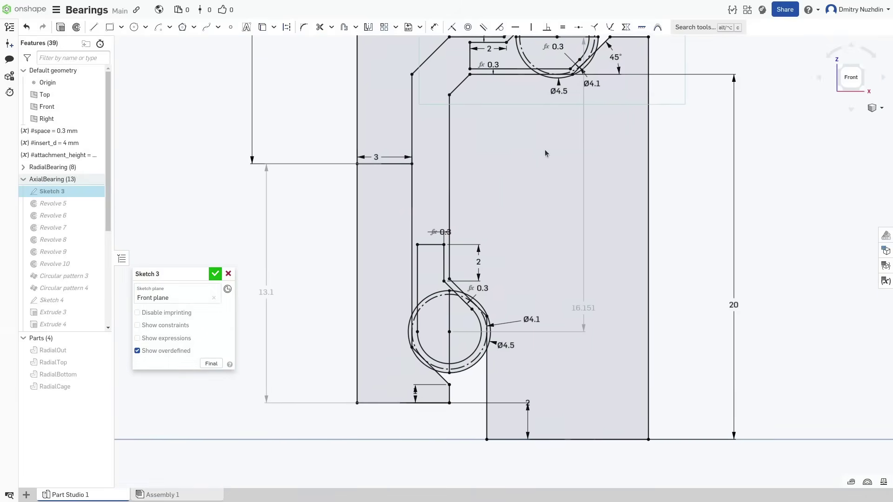
scroll(408, 255, up, 3)
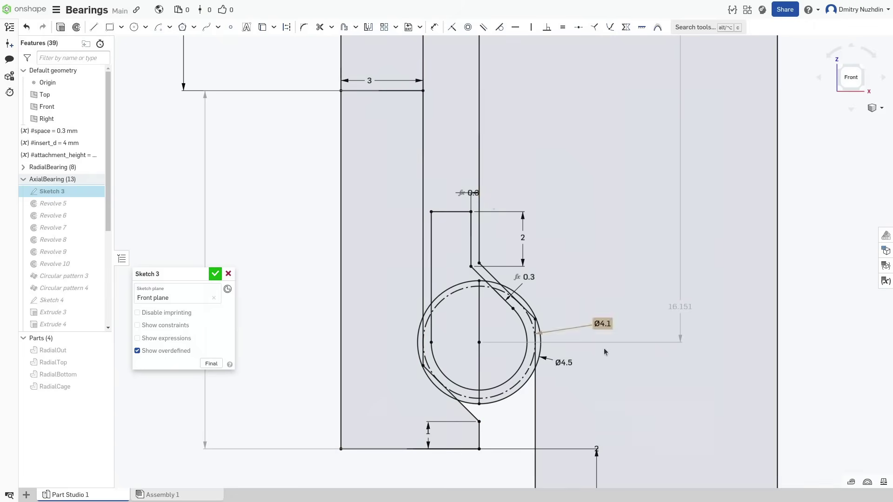
scroll(525, 400, up, 2)
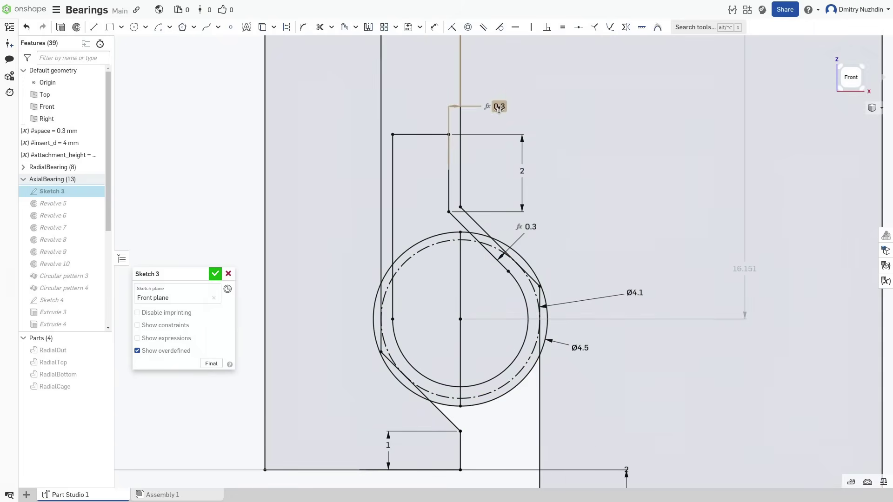
click(215, 274)
Show the AxialTop part and view the axial bearing in Section view
mouse_move(669, 186)
right_down()
mouse_move(680, 225)
mouse_move(667, 170)
right_up()
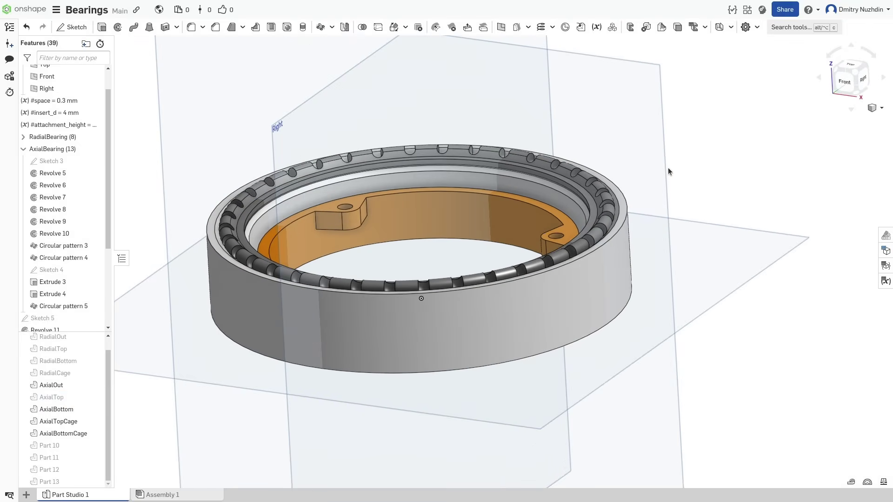
click(95, 397)
click(881, 108)
click(833, 236)
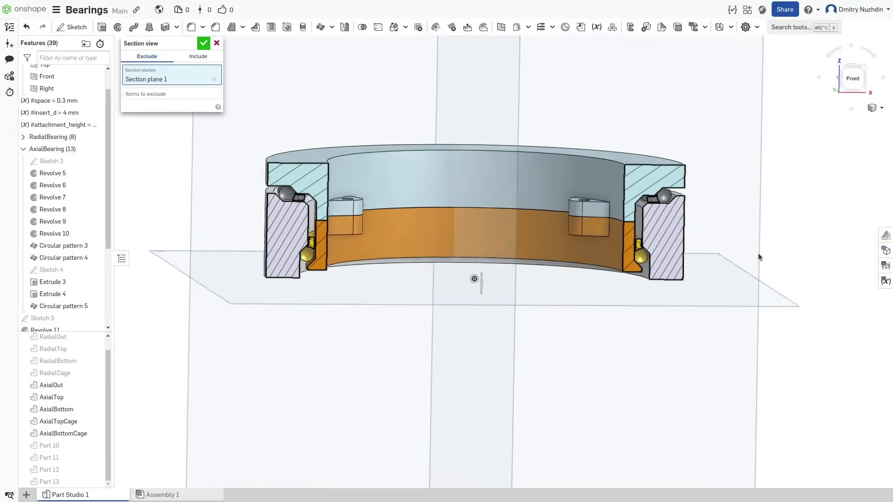
right_drag(758, 257, 729, 253)
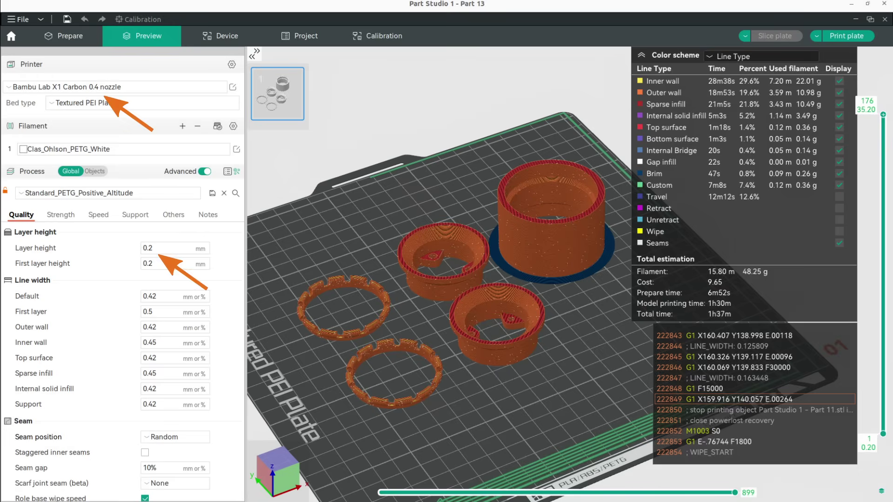
Show the Strength settings of the PETG process
click(60, 214)
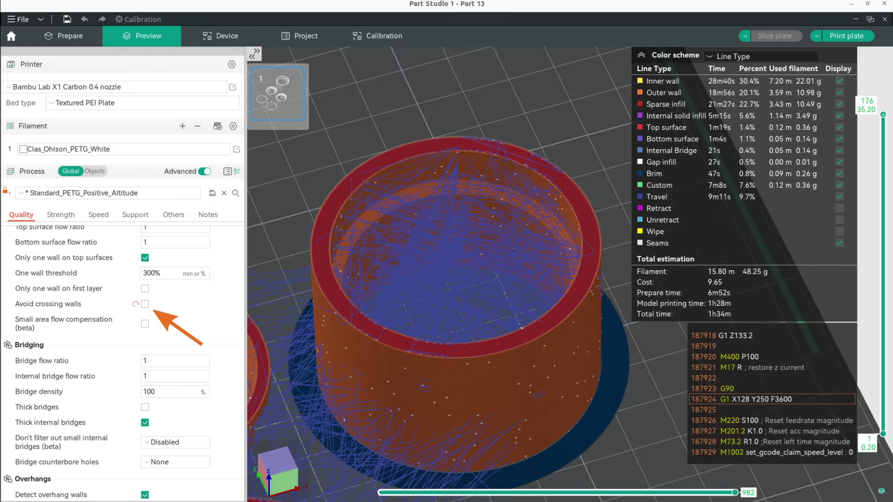
Re-enable Avoid crossing walls in the Quality settings
click(144, 304)
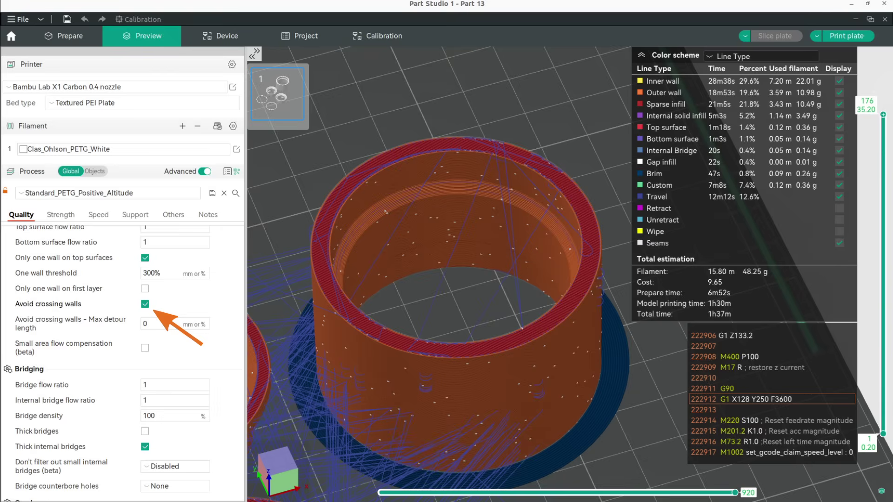